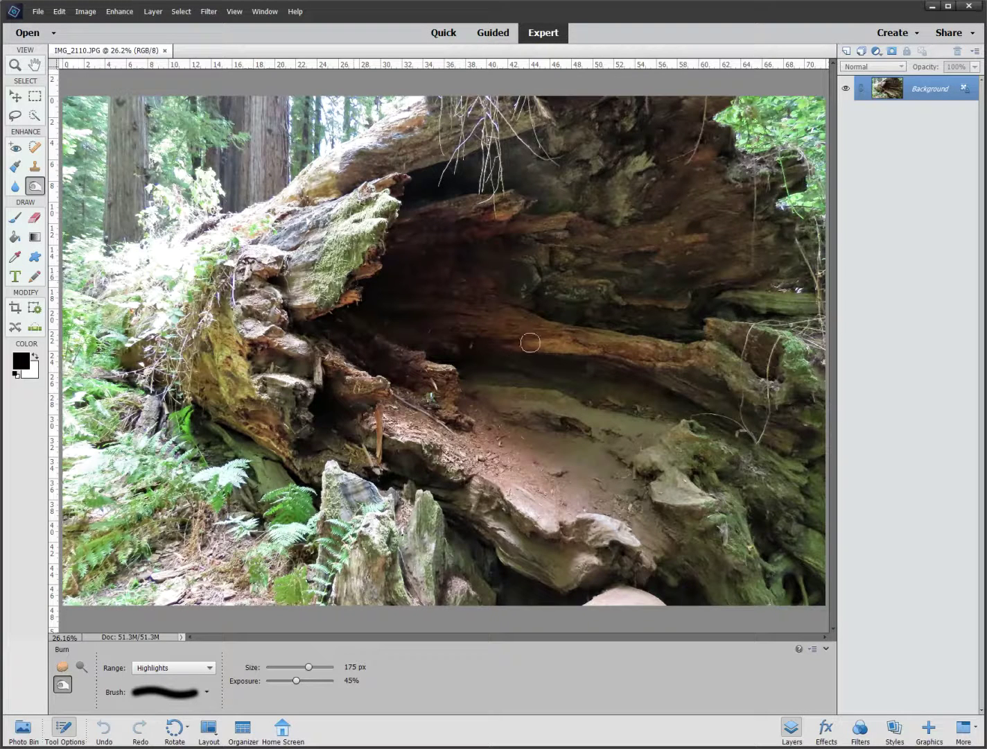
# Step: Duplicate the redwood log photo as a new document named IMG_2110 copy
pyautogui.scroll(-2, 520, 337)
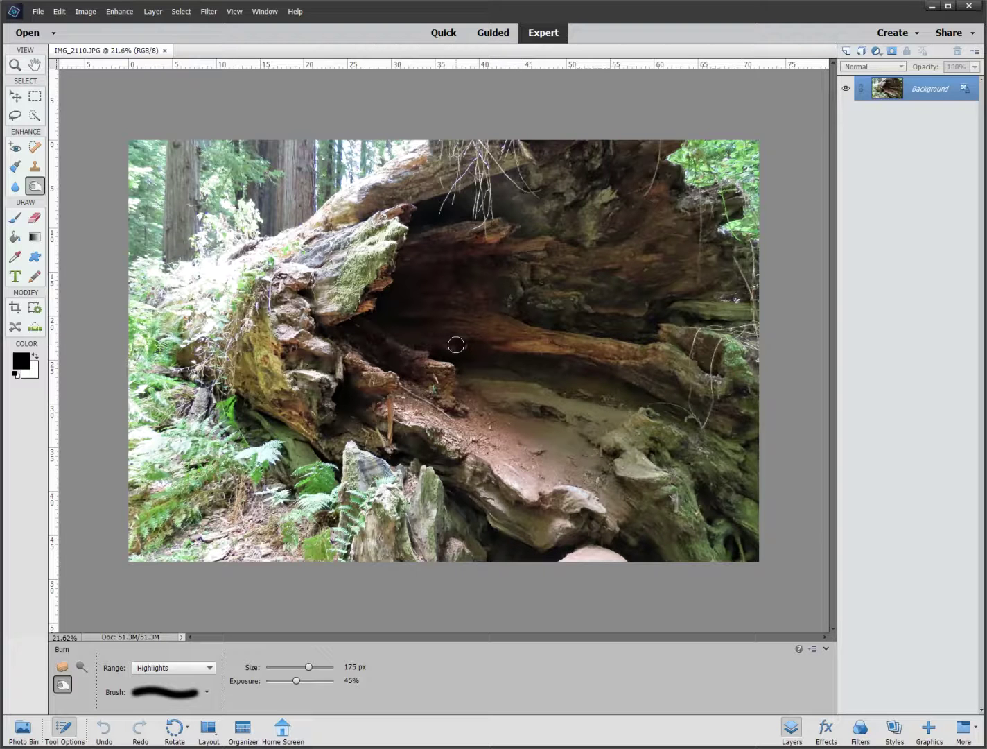
pyautogui.scroll(-1, 456, 345)
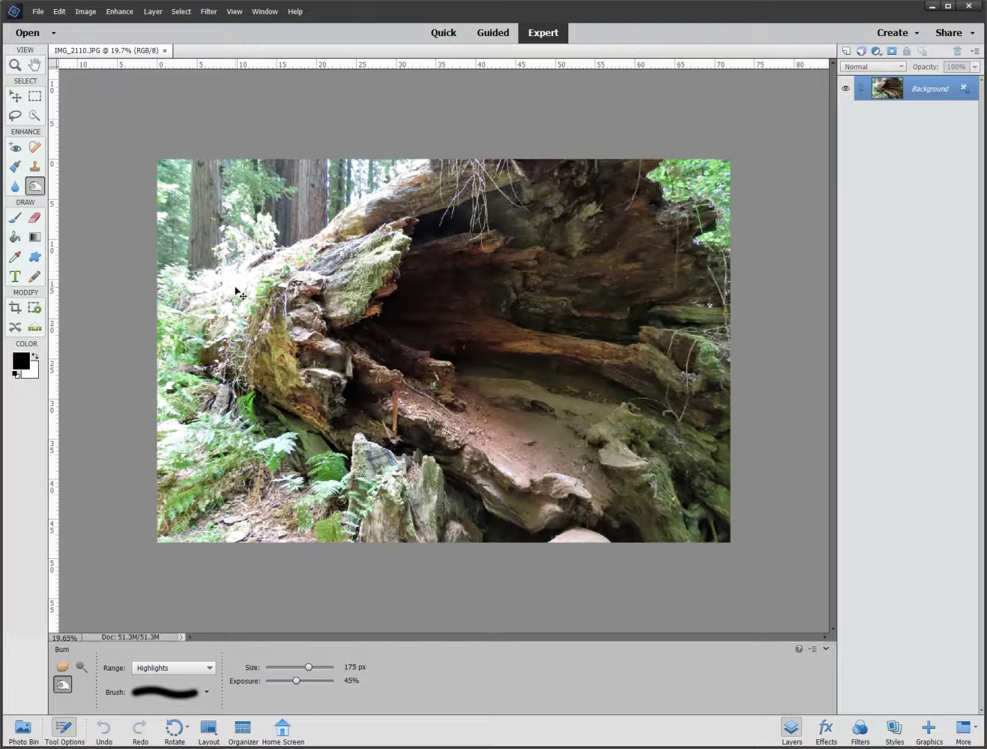
pyautogui.click(96, 167)
pyautogui.click(38, 11)
pyautogui.click(56, 79)
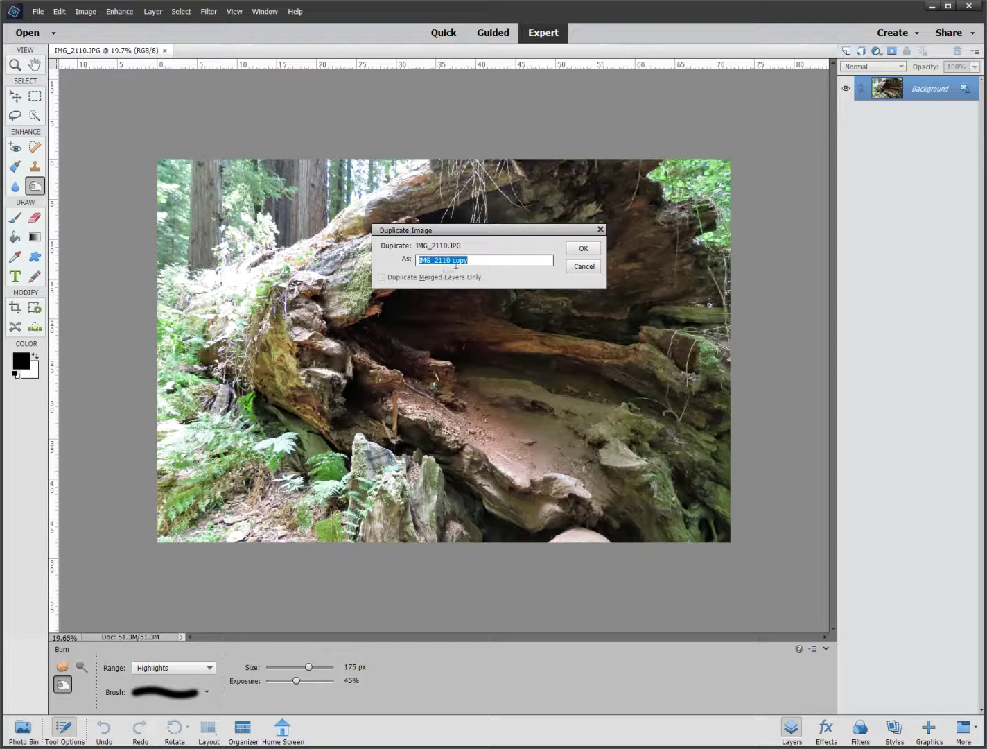
pyautogui.click(583, 249)
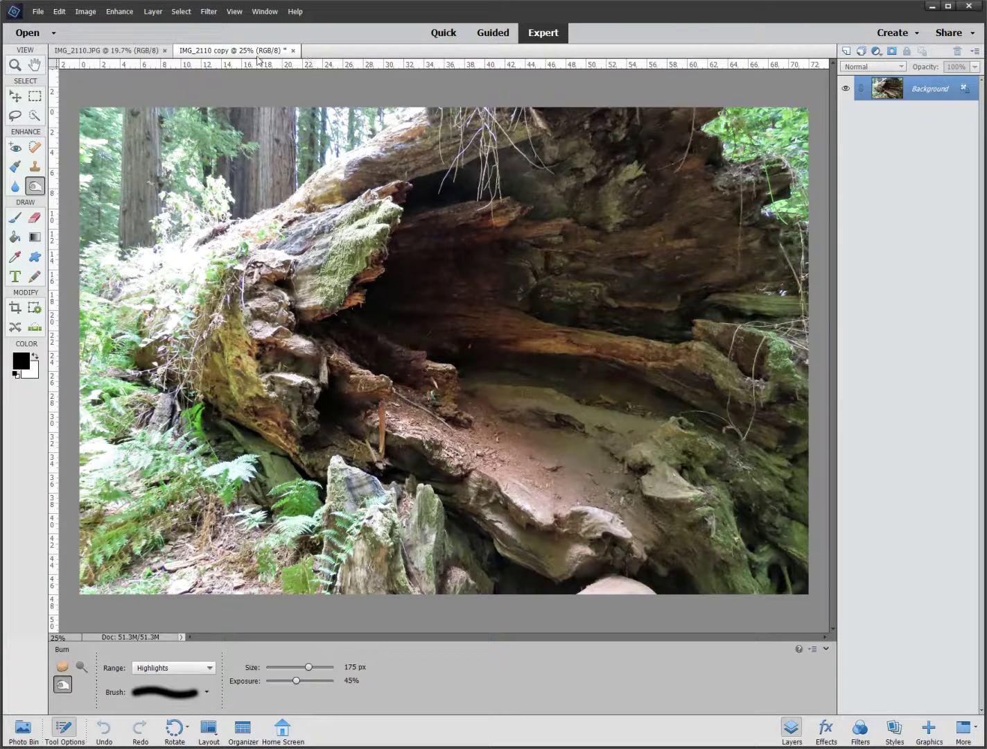
# Step: Close the original IMG_2110.JPG document, leaving only the copy open
pyautogui.click(80, 53)
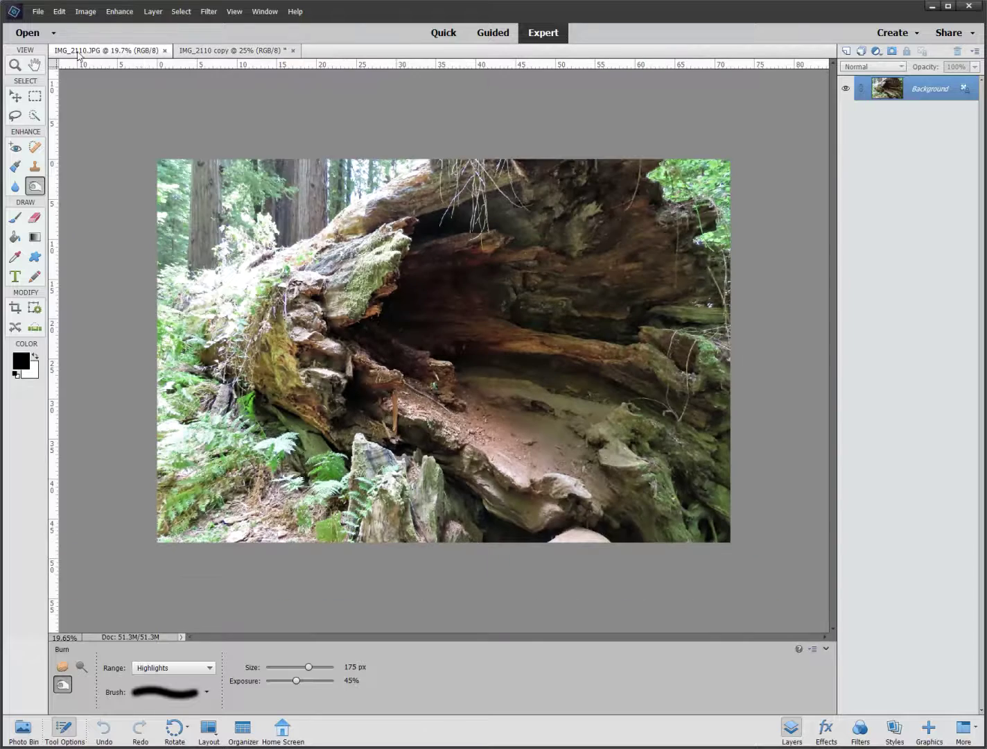
pyautogui.click(164, 51)
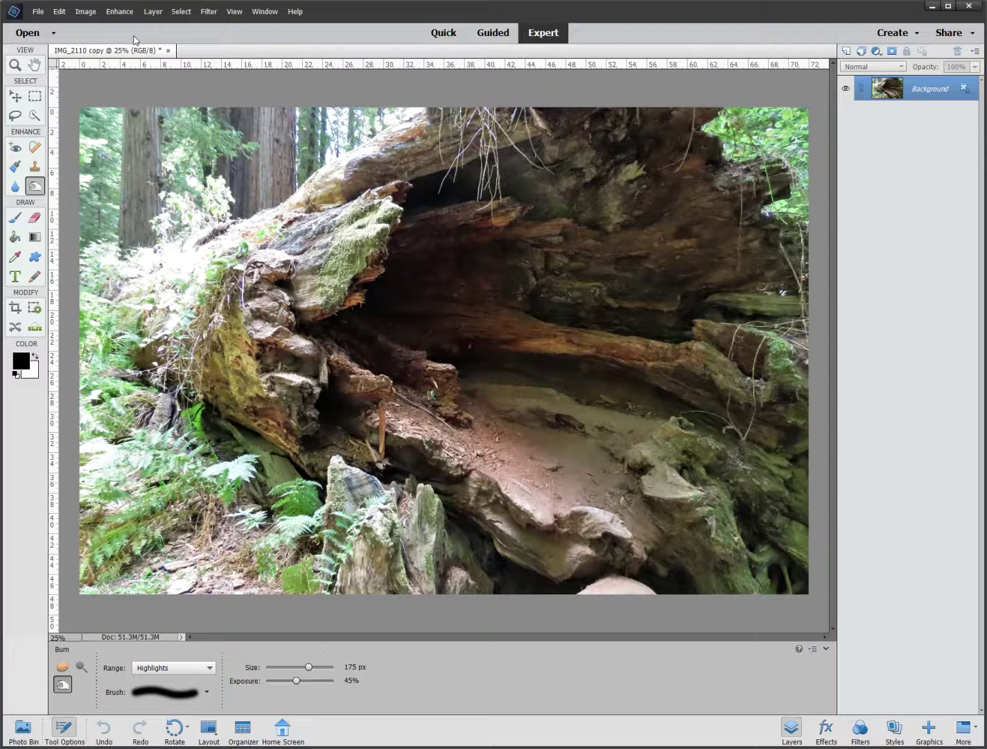
pyautogui.scroll(-1, 611, 292)
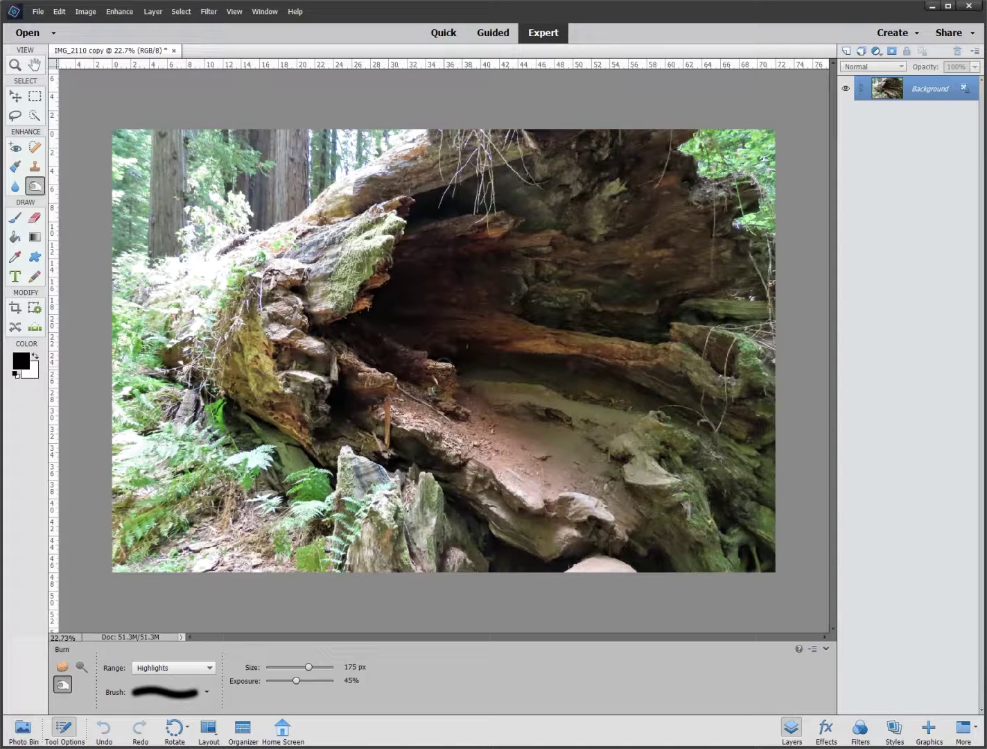
pyautogui.scroll(-1, 510, 313)
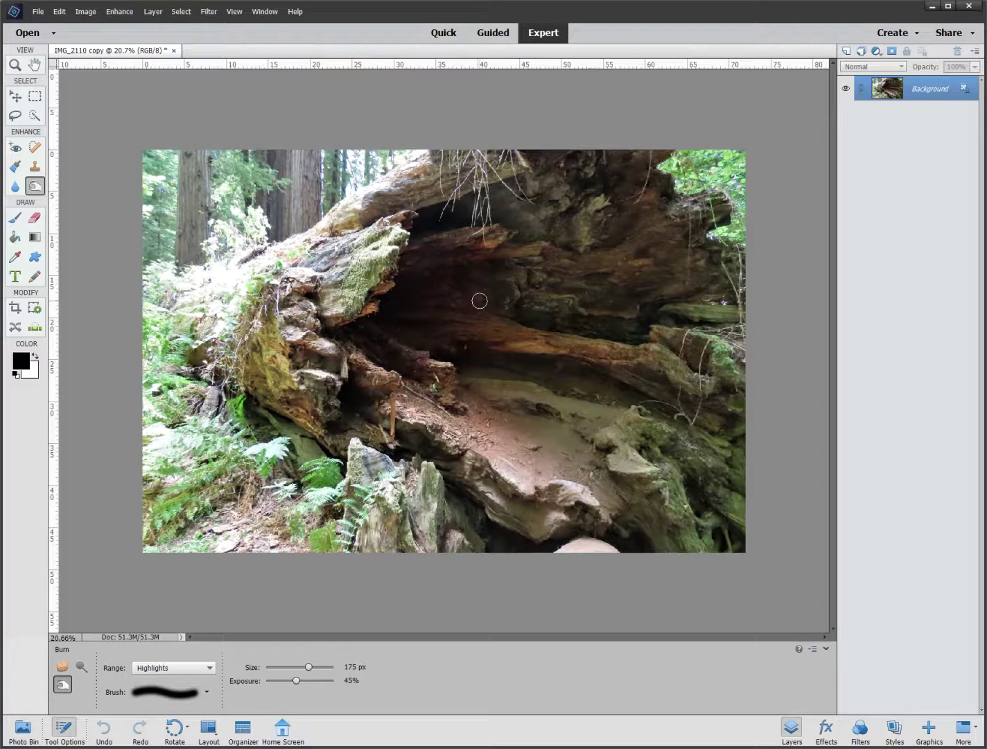
pyautogui.click(548, 38)
pyautogui.click(909, 89)
pyautogui.click(827, 730)
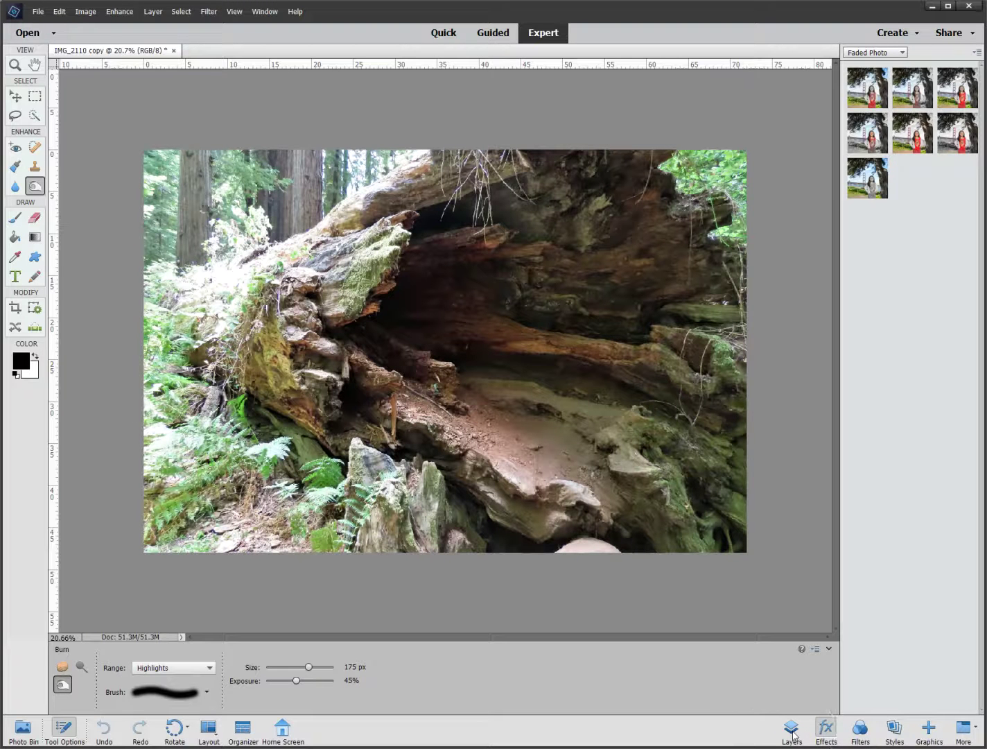
pyautogui.click(792, 733)
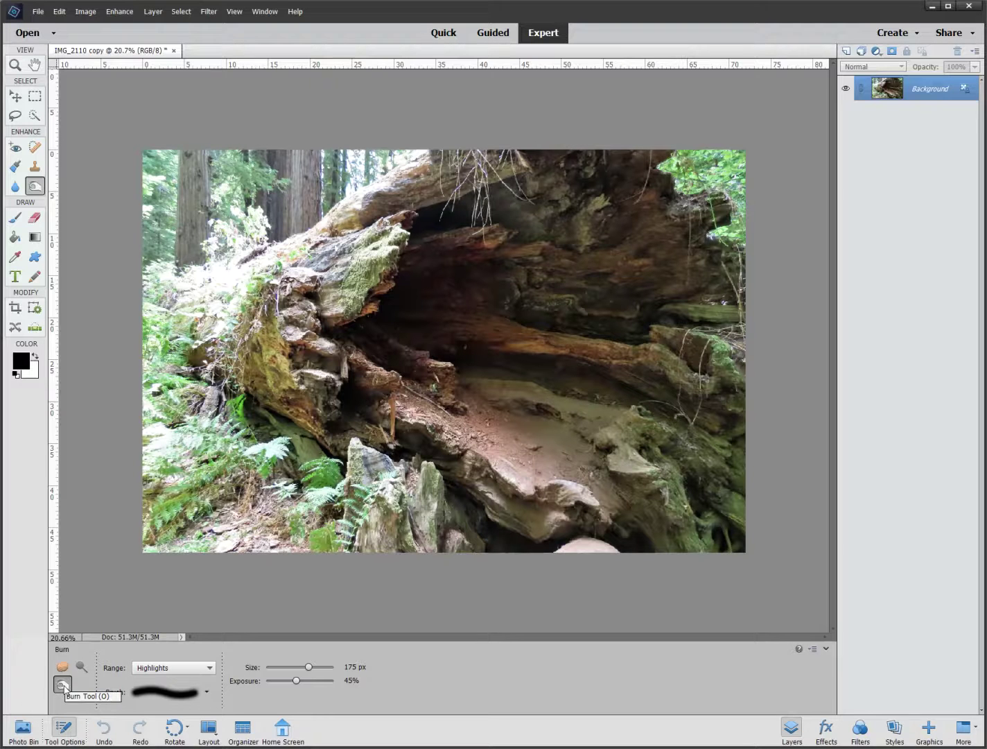
# Step: Cycle through Dodge and Sponge back to the Burn tool, keeping Range set to Highlights
pyautogui.click(82, 666)
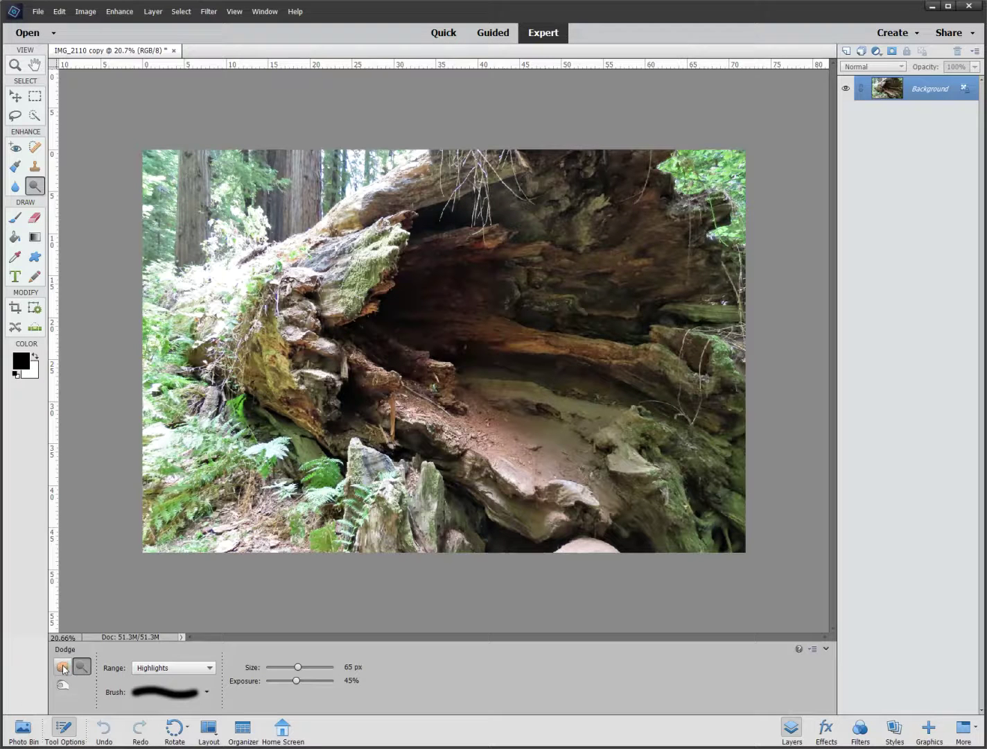
pyautogui.click(63, 667)
pyautogui.click(36, 190)
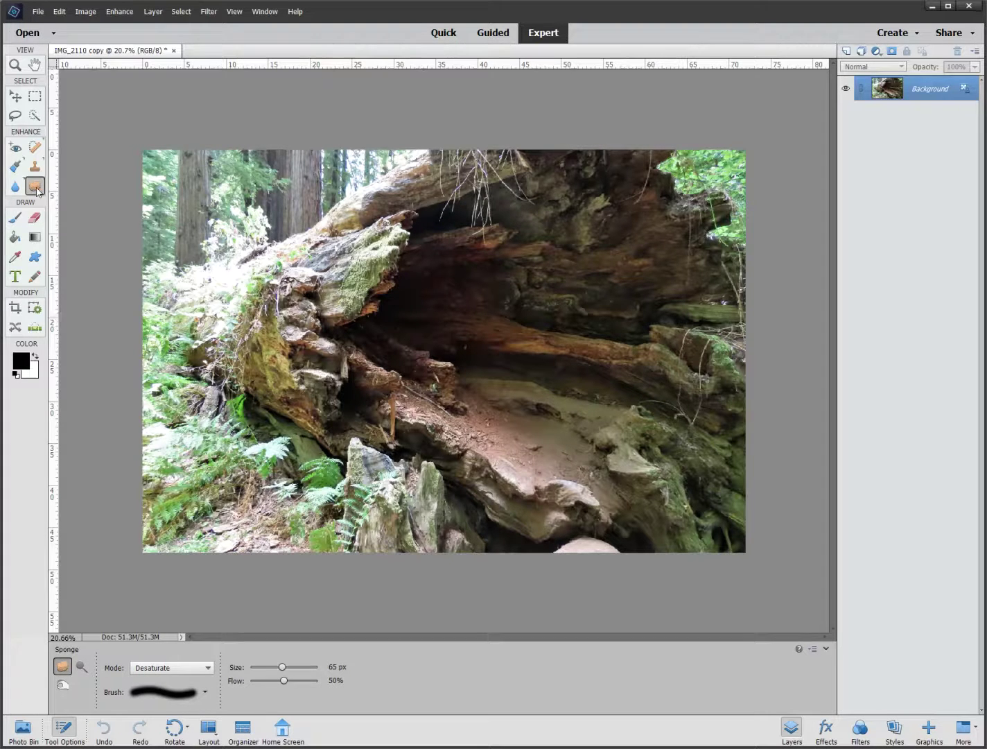
pyautogui.click(63, 685)
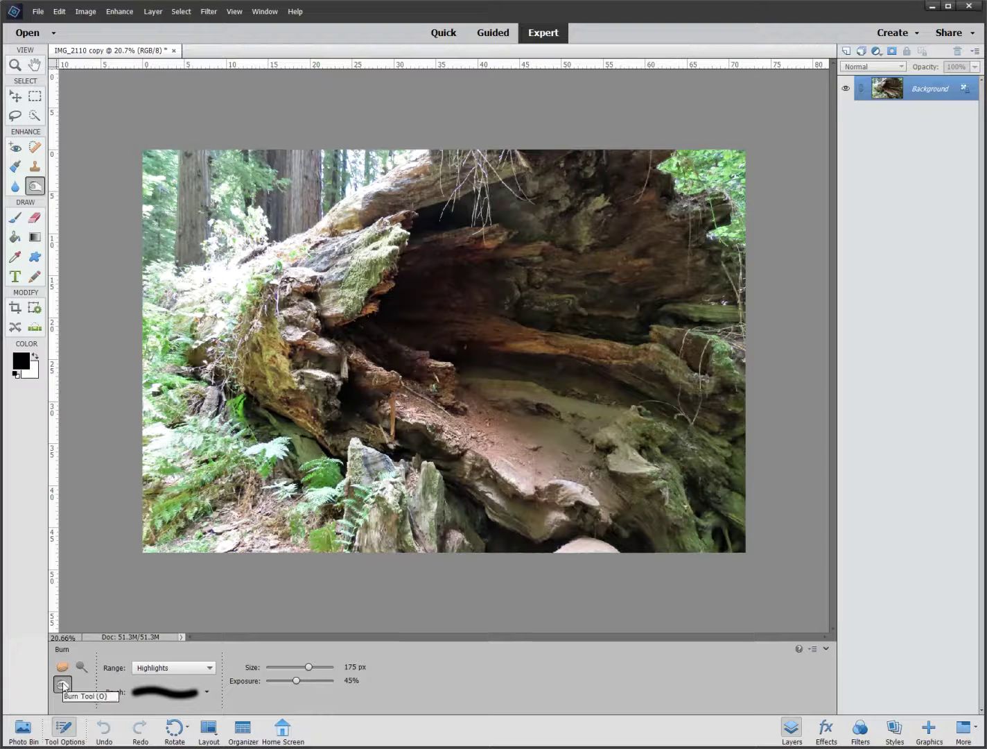
pyautogui.click(190, 668)
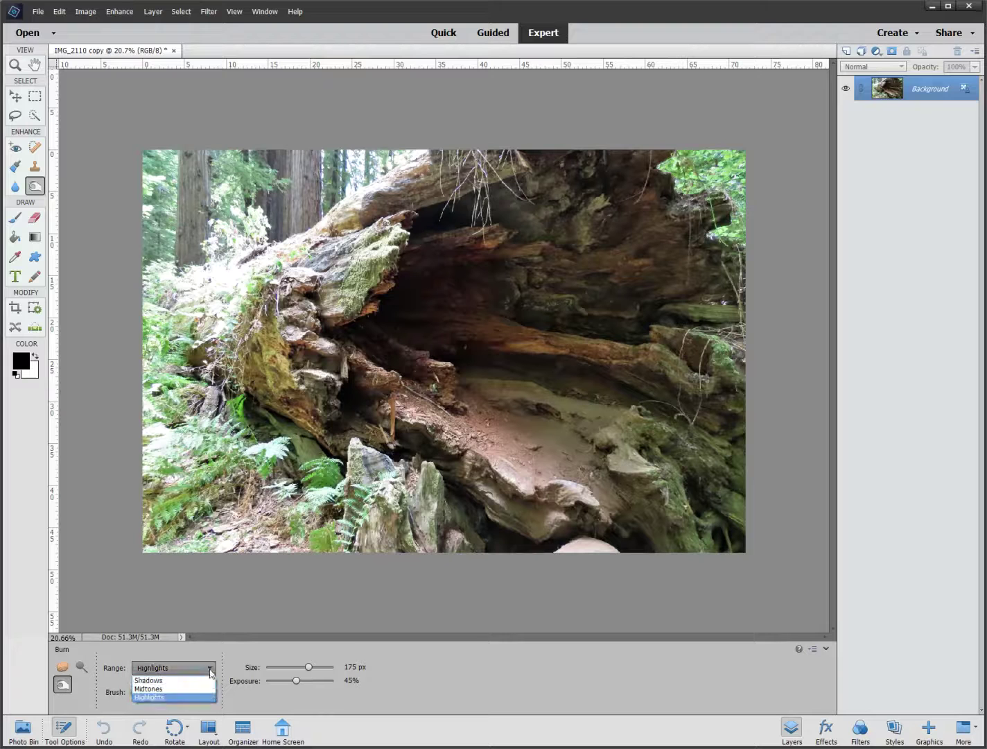
pyautogui.click(158, 697)
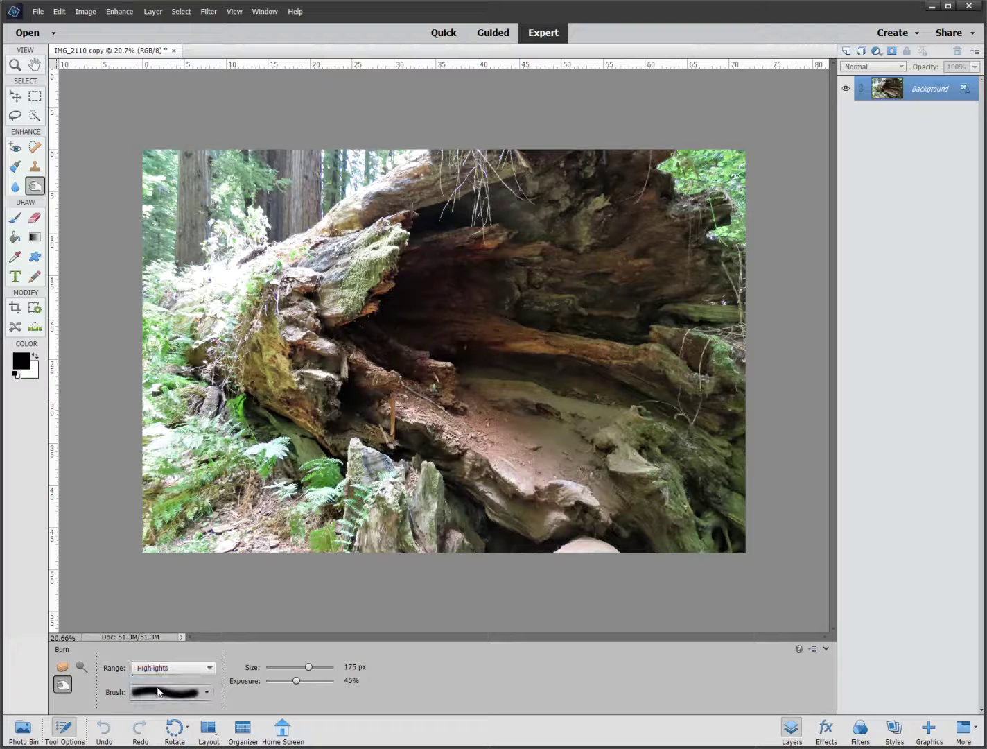
# Step: Pick the 100 px soft round brush tip for the Burn tool
pyautogui.click(212, 695)
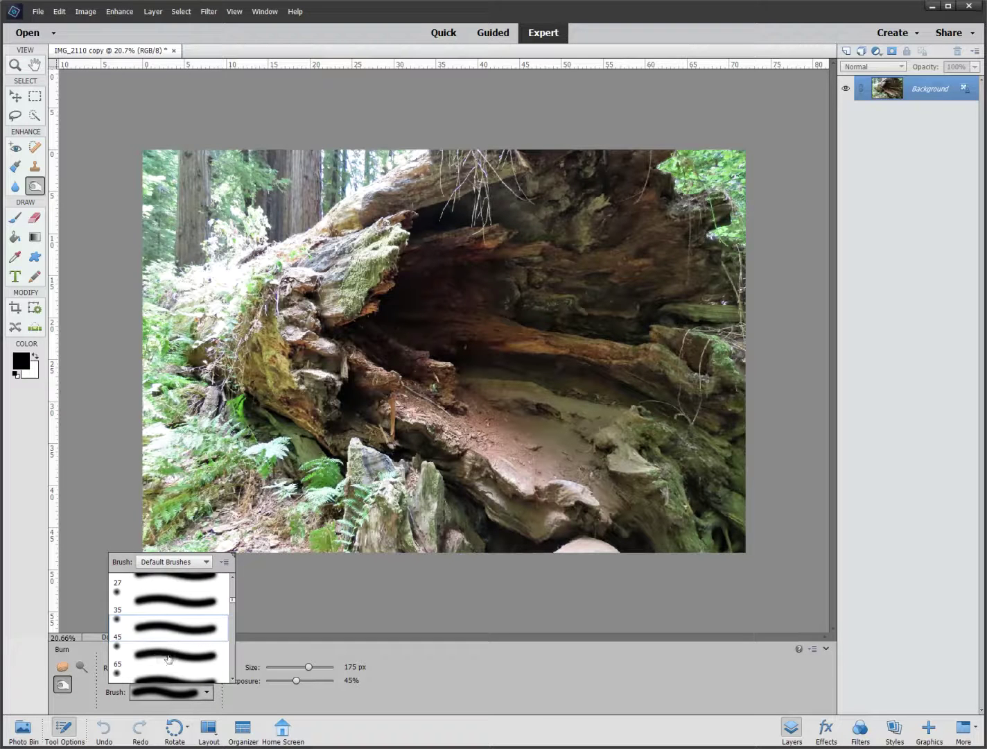
pyautogui.scroll(-1, 170, 619)
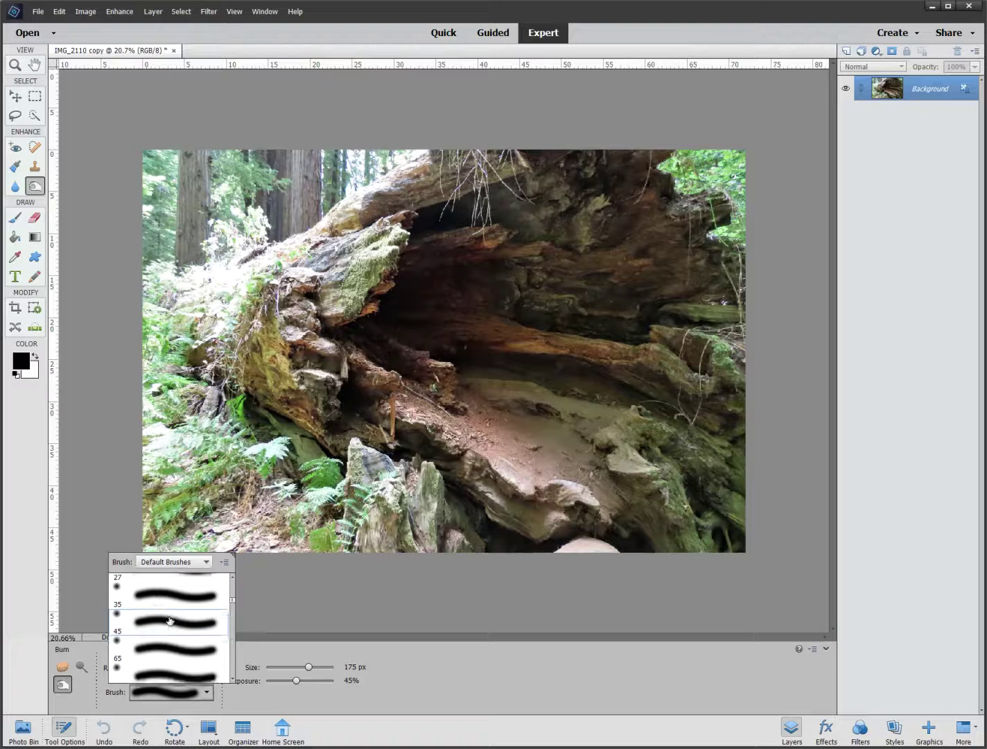
pyautogui.scroll(-1, 176, 628)
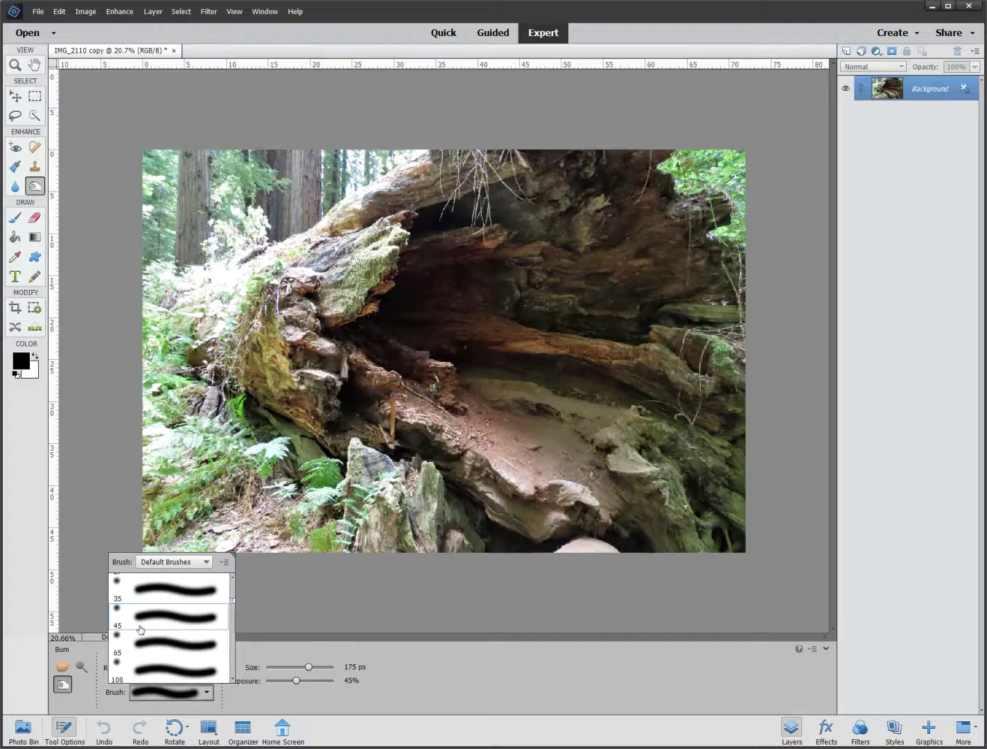
pyautogui.click(147, 667)
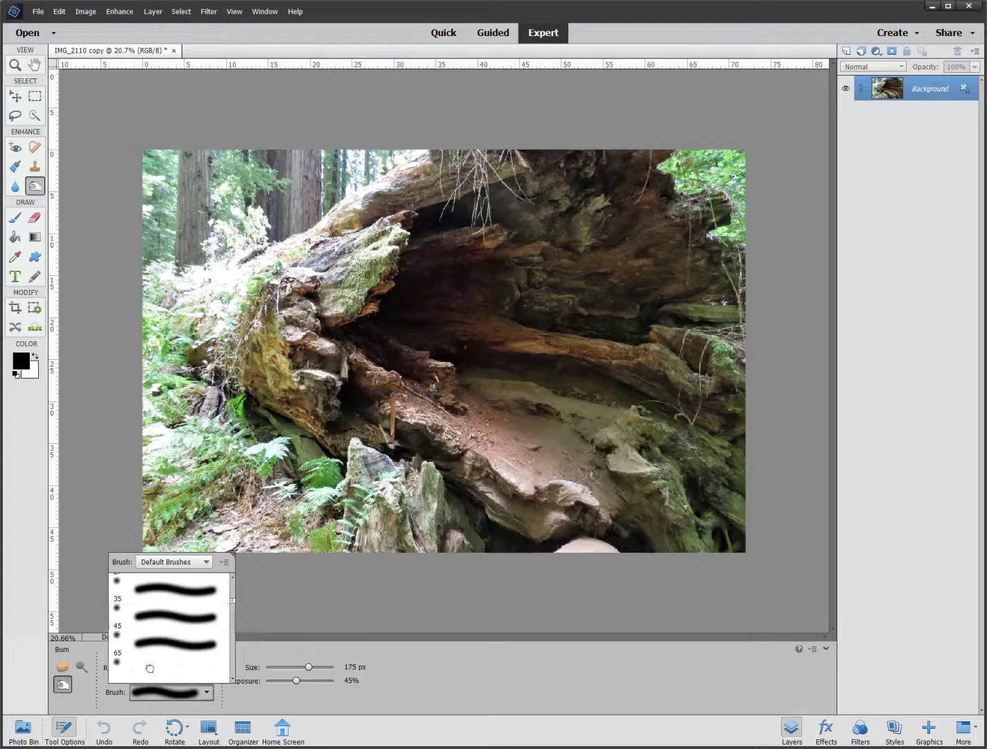
pyautogui.click(330, 595)
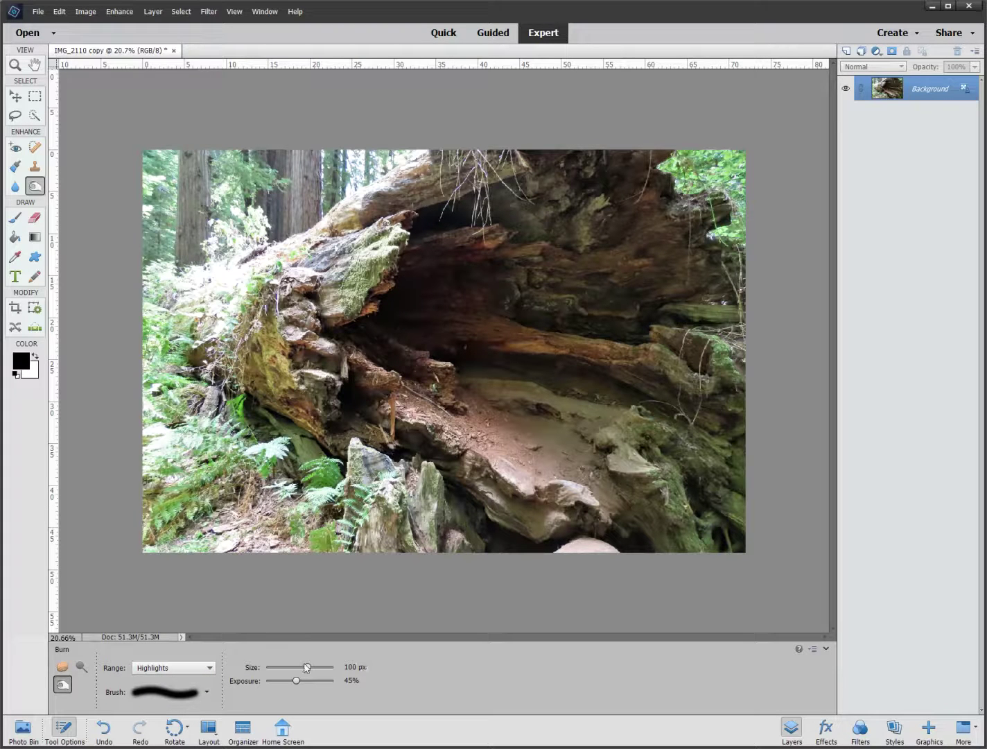
# Step: Try 1137, 1628 and 919 px Burn sizes, darkening highlights near the rock and log hollow
pyautogui.moveTo(308, 669); pyautogui.dragTo(306, 669)
pyautogui.moveTo(320, 669)
pyautogui.mouseDown()
pyautogui.moveTo(309, 671)
pyautogui.moveTo(326, 672)
pyautogui.mouseUp()
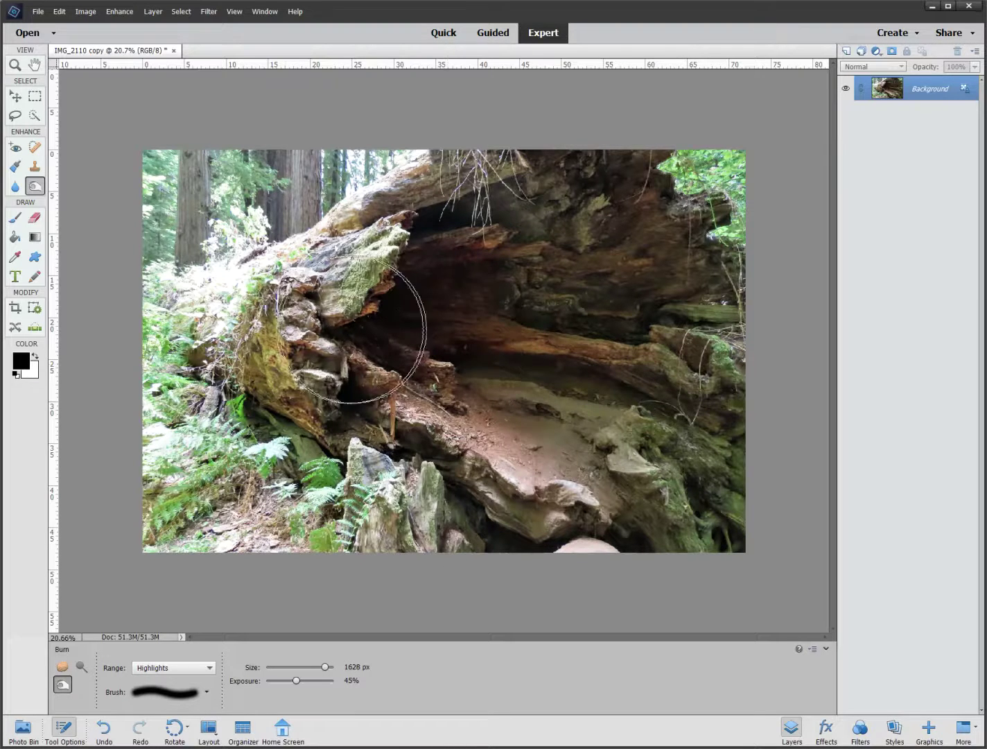
pyautogui.moveTo(406, 440); pyautogui.dragTo(400, 505)
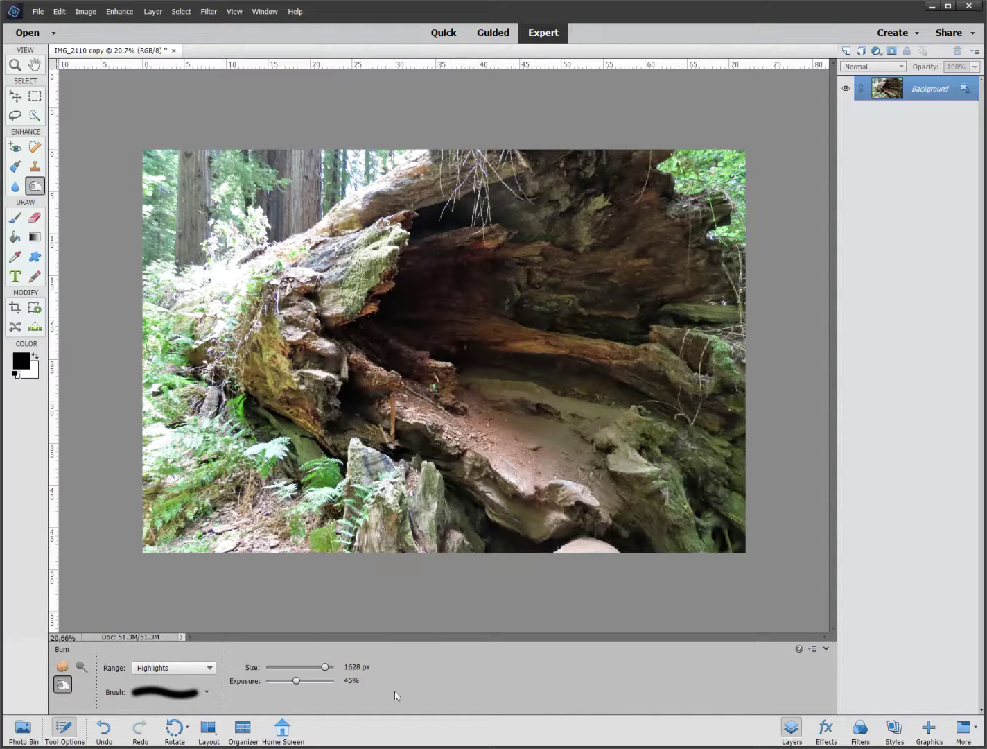
pyautogui.moveTo(326, 667); pyautogui.dragTo(319, 667)
pyautogui.moveTo(429, 344); pyautogui.dragTo(425, 350)
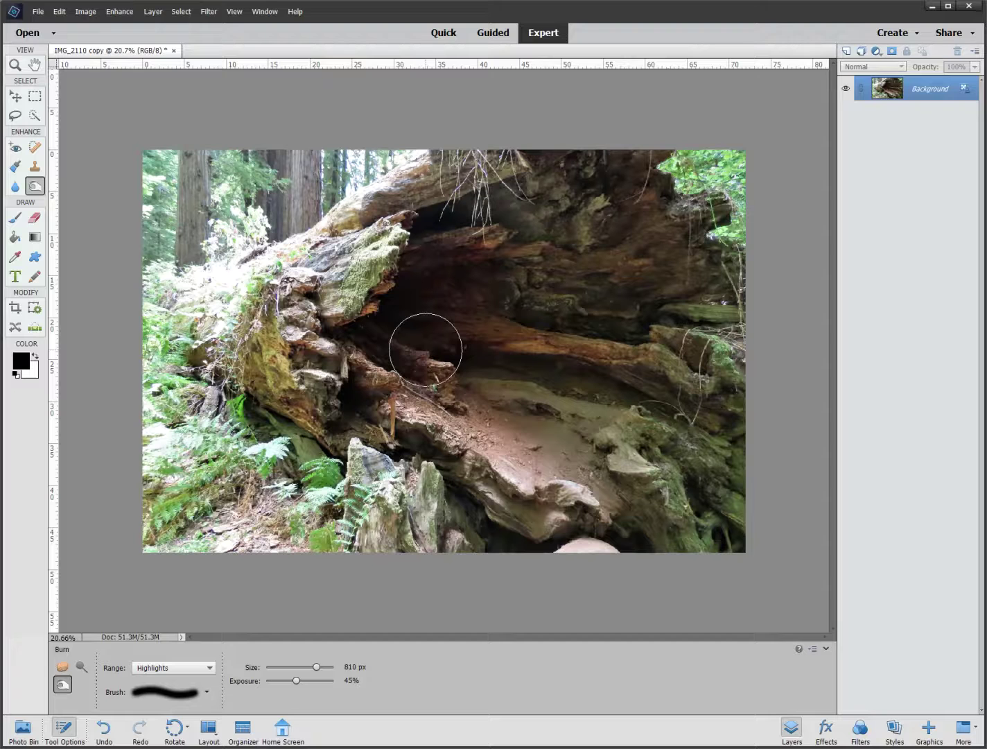
# Step: Resize the Burn brush with the bracket keys, settling at 500 px
pyautogui.press('[')
pyautogui.press('[')
pyautogui.press('[')
pyautogui.press('[')
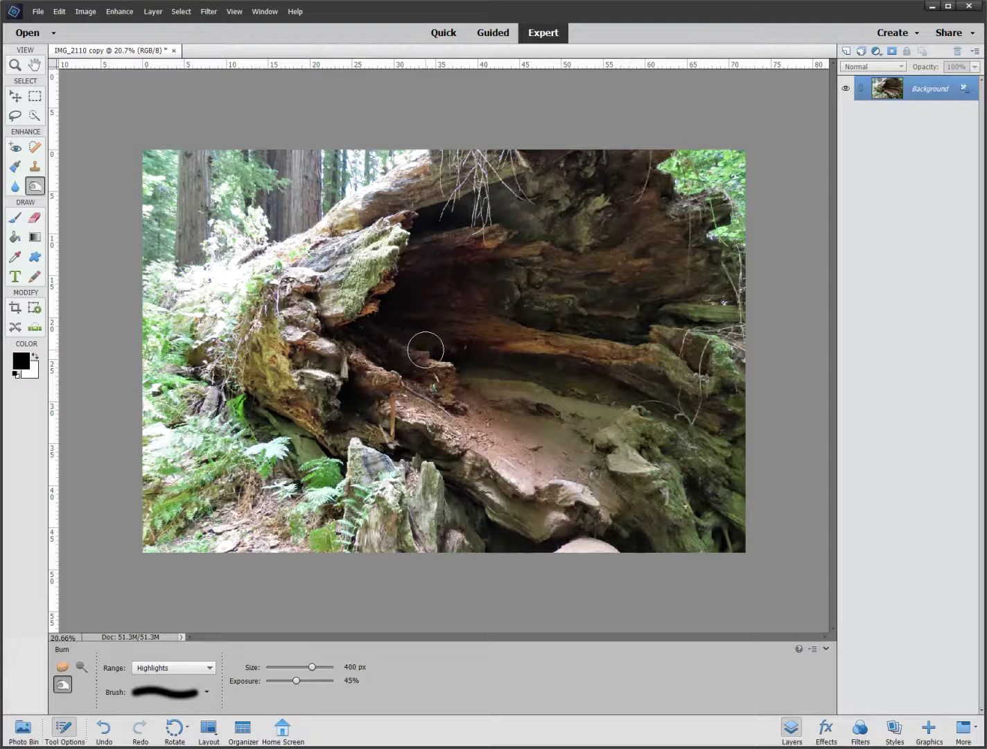
pyautogui.press('[')
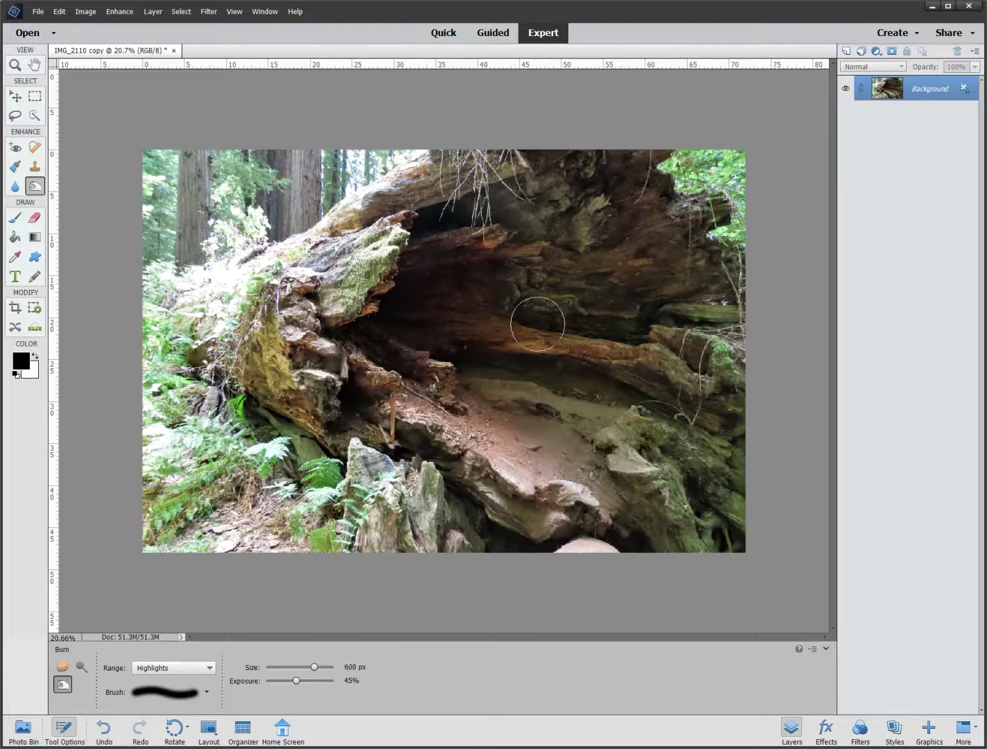
pyautogui.press(']')
pyautogui.press(']')
pyautogui.press(']')
pyautogui.press(']')
pyautogui.press(']')
pyautogui.press(']')
pyautogui.press(']')
pyautogui.press(']')
pyautogui.press(']')
pyautogui.press(']')
pyautogui.press(']')
pyautogui.press(']')
pyautogui.press(']')
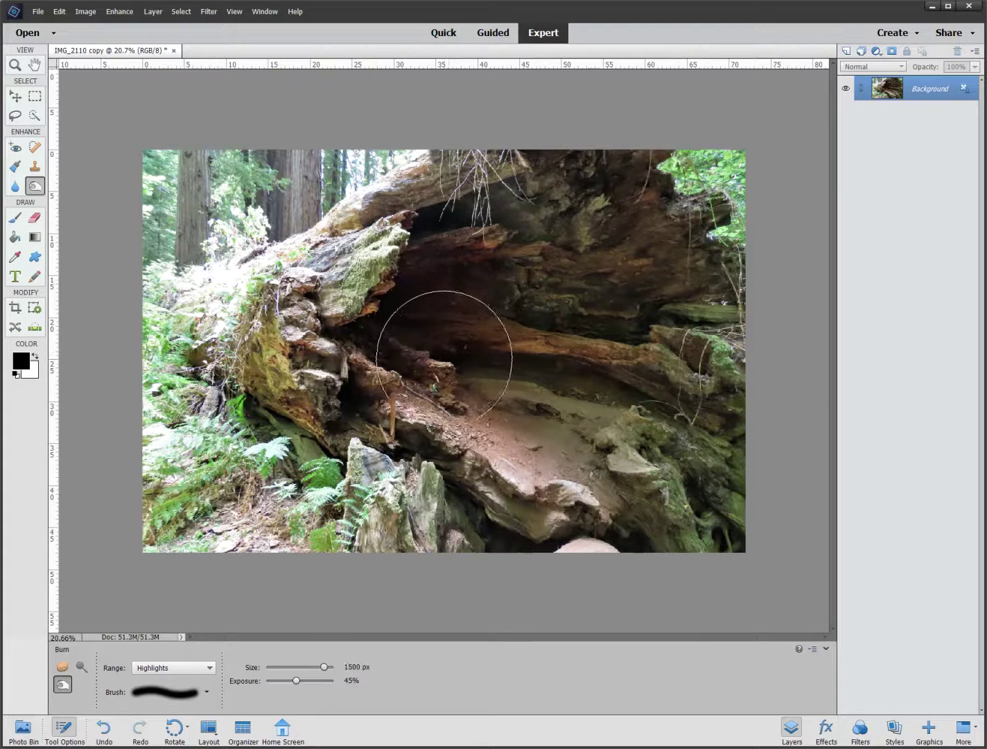
pyautogui.press('[')
pyautogui.press('[')
pyautogui.press('[')
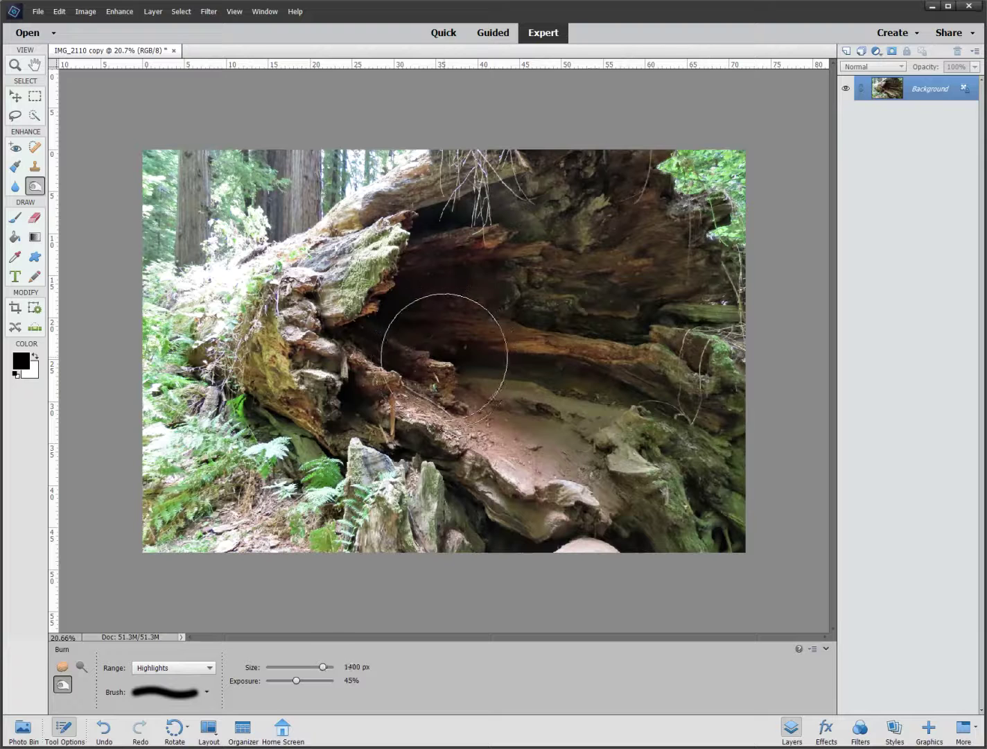
pyautogui.press(']')
pyautogui.press(']')
pyautogui.press(']')
pyautogui.press(']')
pyautogui.press(']')
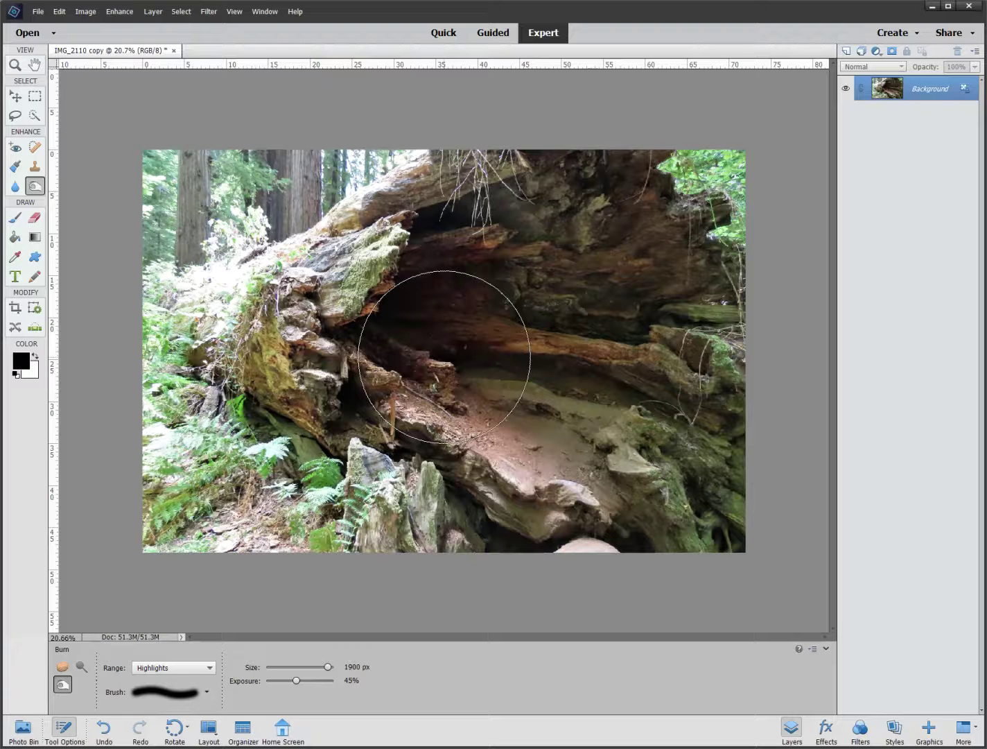
pyautogui.press('[')
pyautogui.press('[')
pyautogui.press('[')
pyautogui.press('[')
pyautogui.press('[')
pyautogui.press('[')
pyautogui.press('[')
pyautogui.press('[')
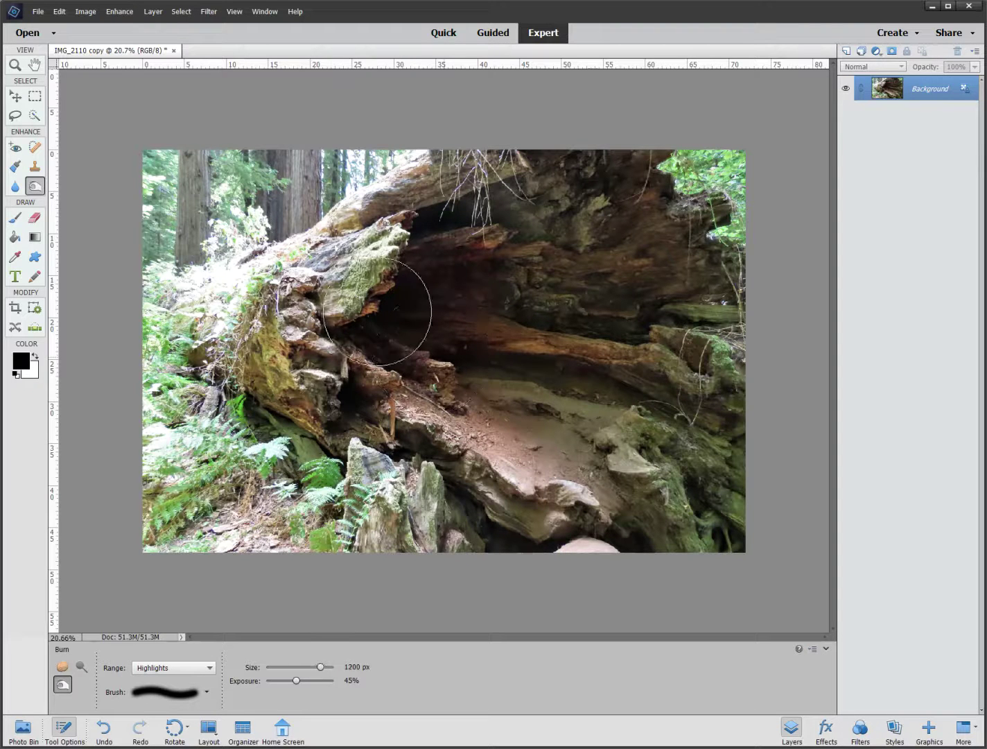
pyautogui.press('[')
pyautogui.press('[')
pyautogui.press('[')
pyautogui.press('[')
pyautogui.press('[')
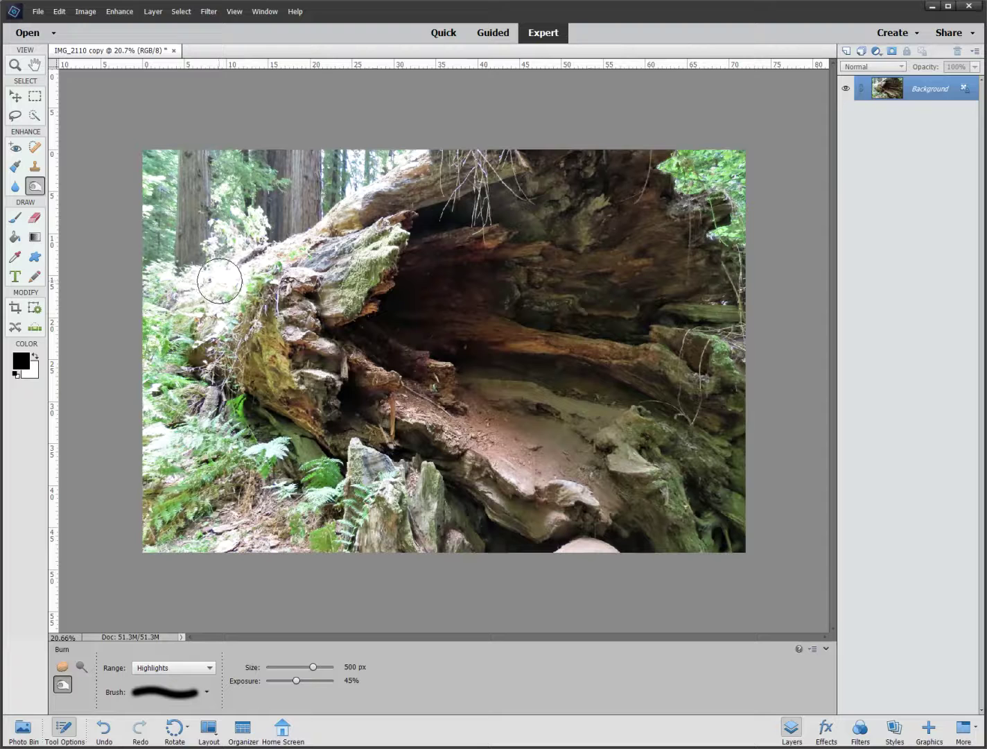
pyautogui.press('[')
# Step: Duplicate the Background layer, keeping the name Background copy
pyautogui.click(154, 12)
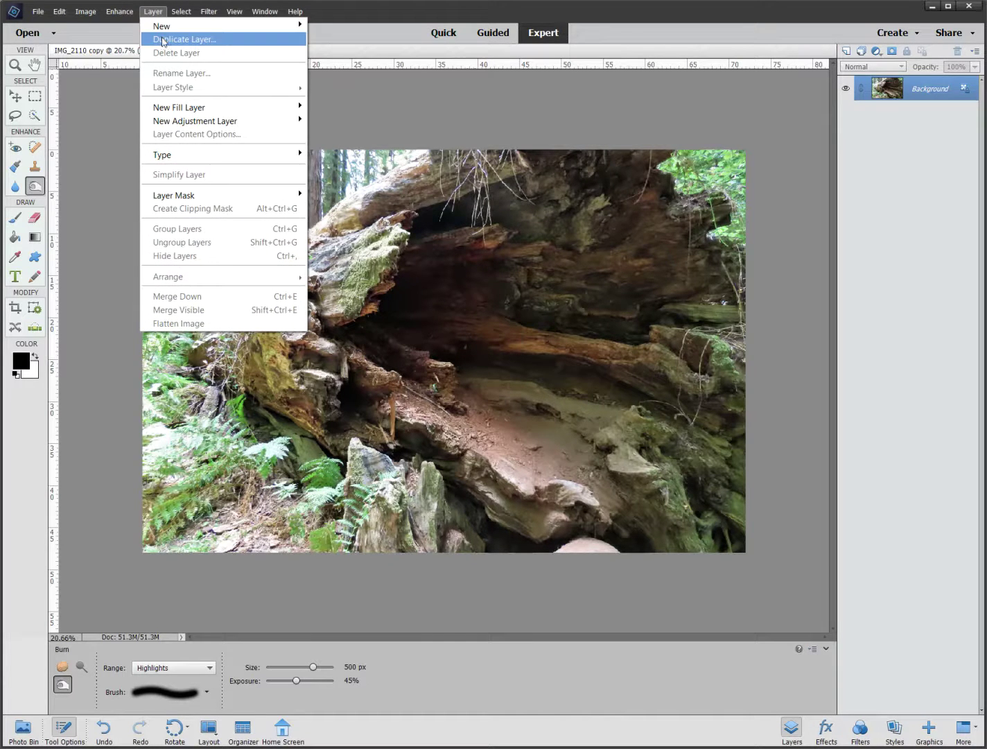
pyautogui.click(164, 39)
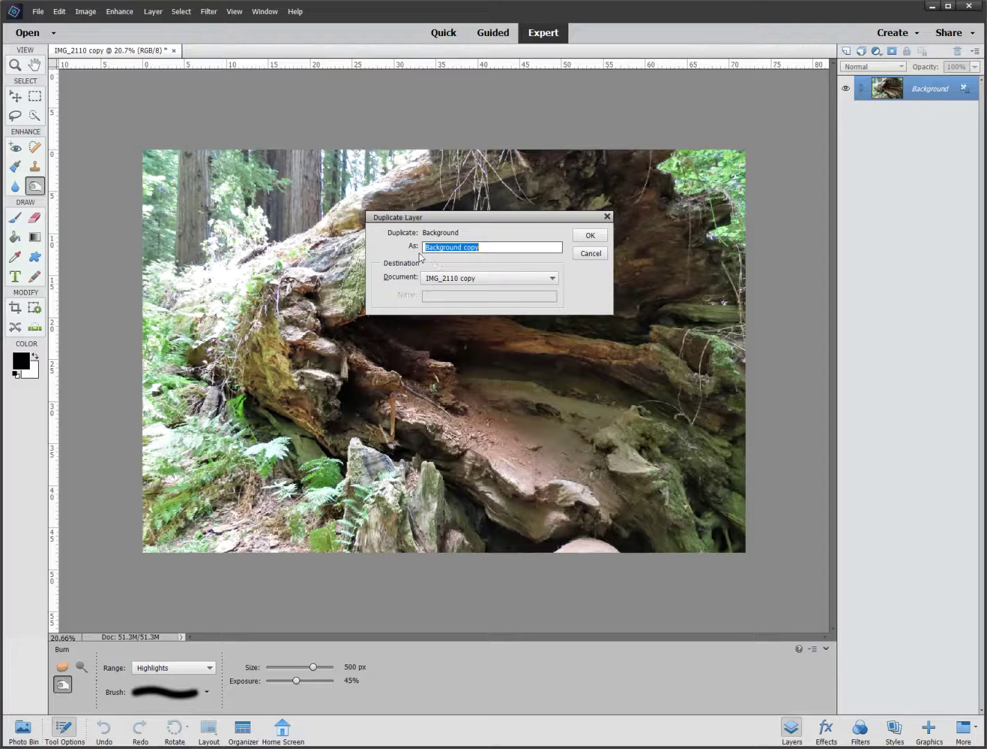
pyautogui.click(589, 235)
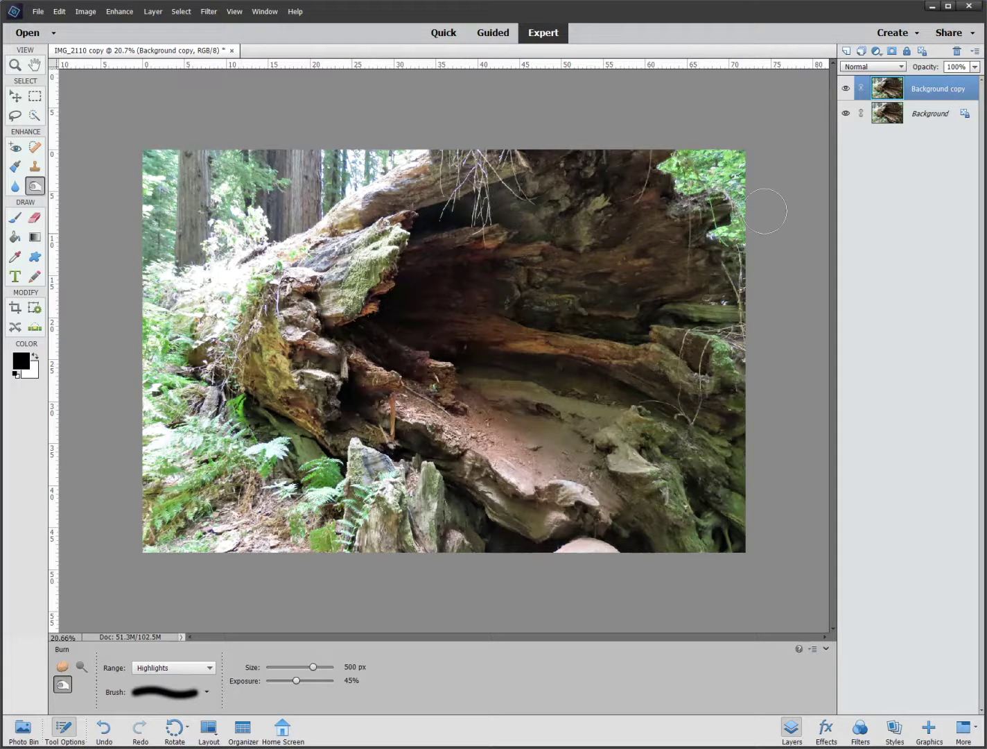
pyautogui.click(975, 66)
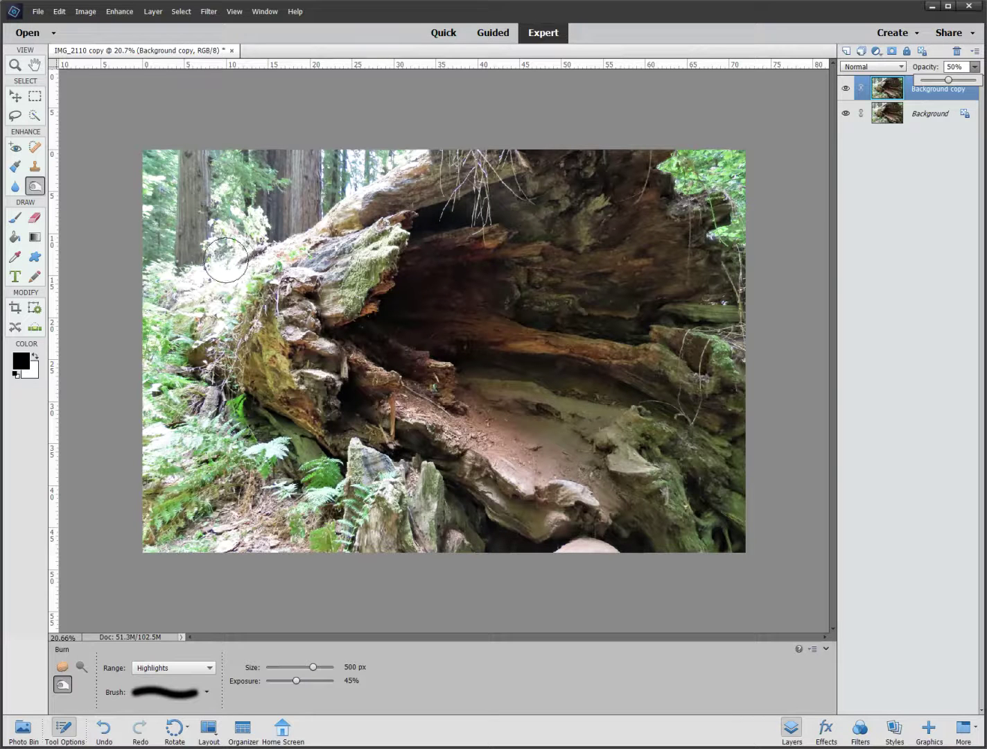
# Step: Leave Background copy at 50% opacity and burn the bright ferns on the photo's left
pyautogui.click(256, 236)
pyautogui.moveTo(258, 234)
pyautogui.mouseDown()
pyautogui.moveTo(224, 274)
pyautogui.moveTo(196, 281)
pyautogui.moveTo(189, 300)
pyautogui.mouseUp()
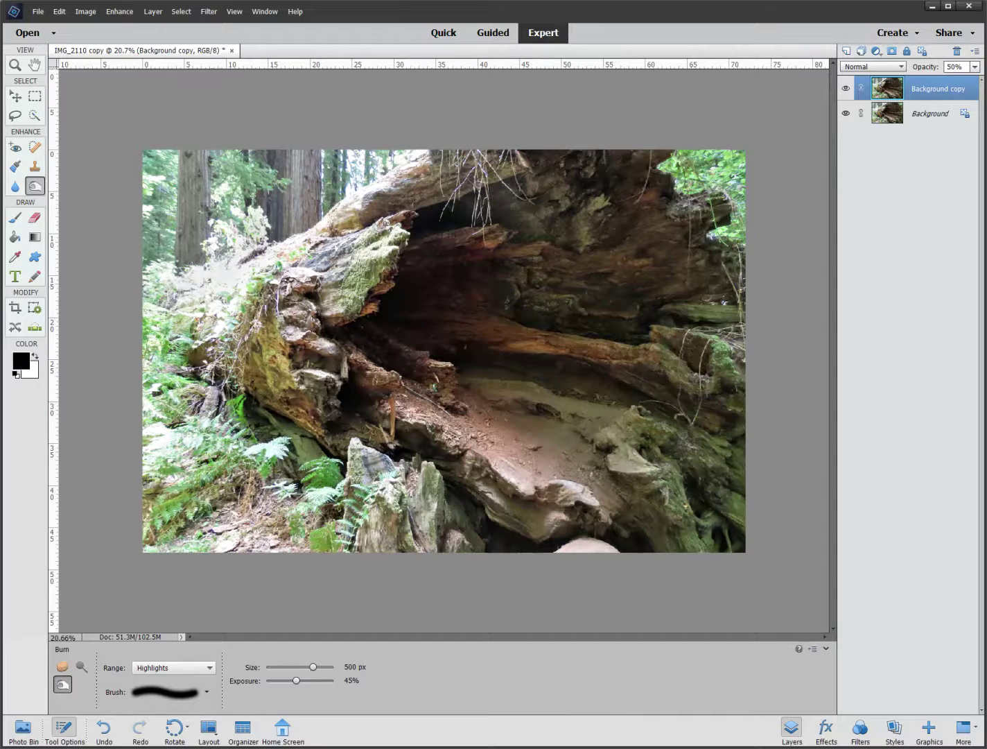
# Step: Zoom in on the ferns left of the log and burn the washed-out areas
pyautogui.scroll(4, 305, 329)
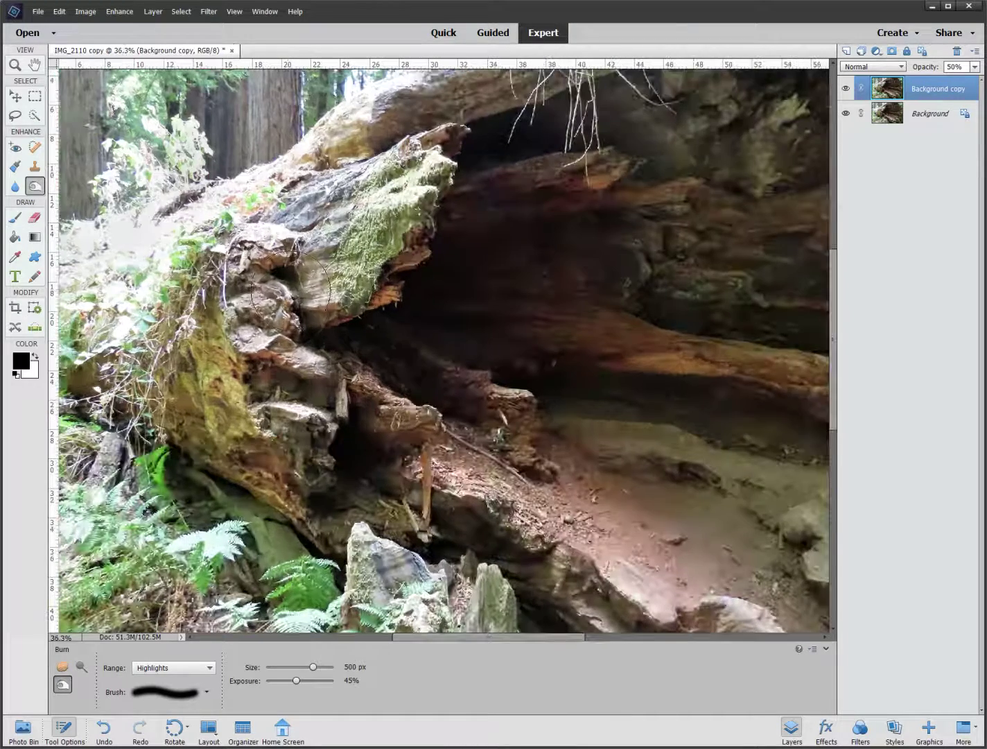
pyautogui.hscroll(-10, 247, 313)
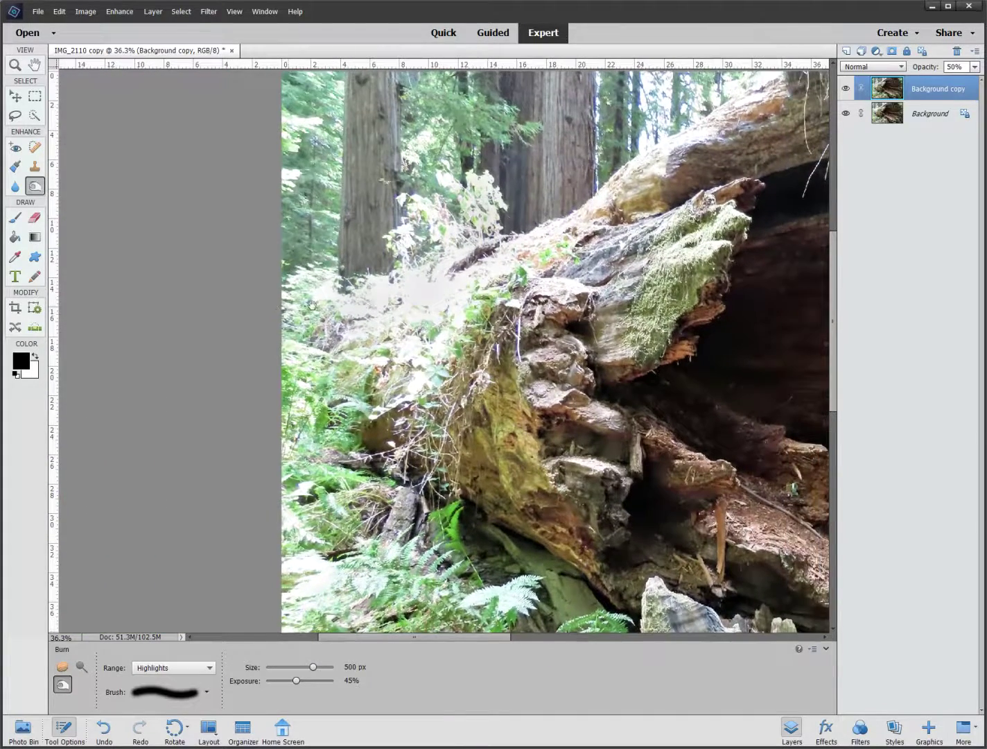
pyautogui.moveTo(237, 275); pyautogui.dragTo(211, 326)
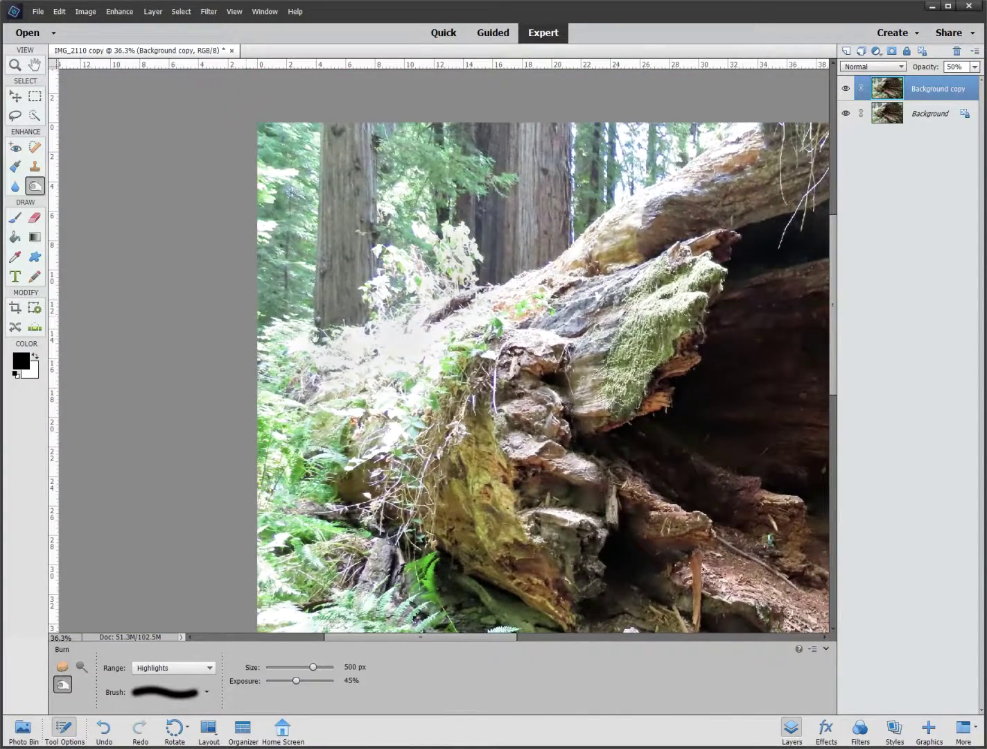
pyautogui.moveTo(315, 336); pyautogui.dragTo(205, 319)
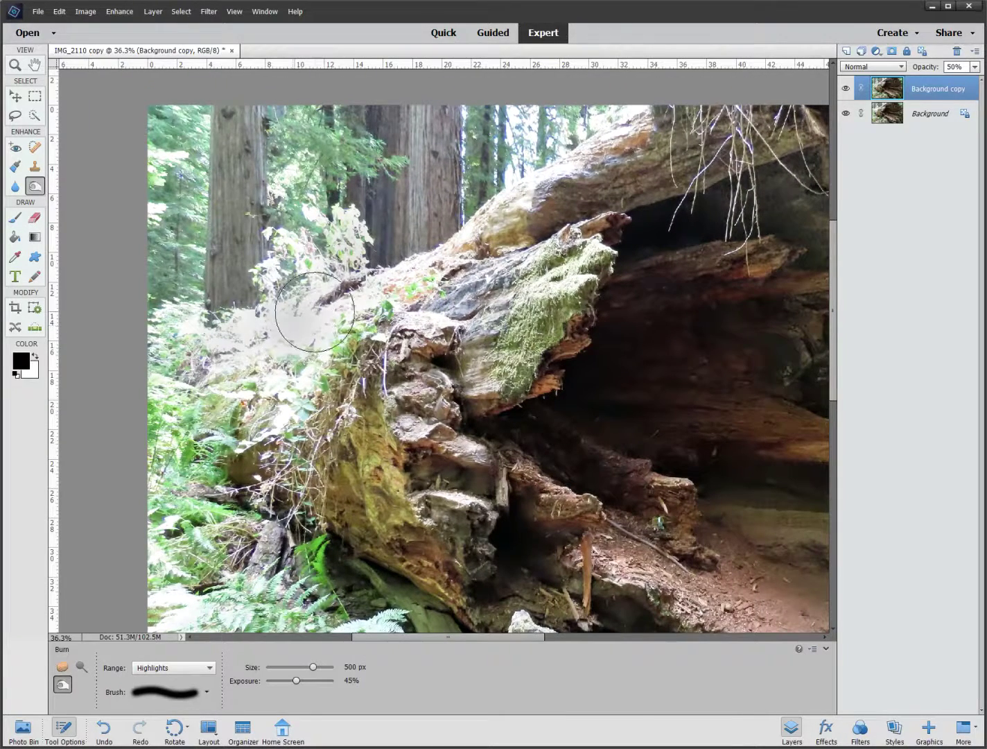
pyautogui.moveTo(314, 312)
pyautogui.mouseDown()
pyautogui.moveTo(288, 346)
pyautogui.moveTo(202, 338)
pyautogui.moveTo(178, 323)
pyautogui.moveTo(216, 351)
pyautogui.moveTo(249, 358)
pyautogui.moveTo(269, 427)
pyautogui.moveTo(311, 342)
pyautogui.moveTo(307, 246)
pyautogui.moveTo(346, 240)
pyautogui.moveTo(343, 225)
pyautogui.moveTo(337, 275)
pyautogui.moveTo(399, 324)
pyautogui.moveTo(394, 302)
pyautogui.moveTo(410, 323)
pyautogui.moveTo(428, 319)
pyautogui.moveTo(441, 288)
pyautogui.moveTo(474, 258)
pyautogui.moveTo(431, 258)
pyautogui.mouseUp()
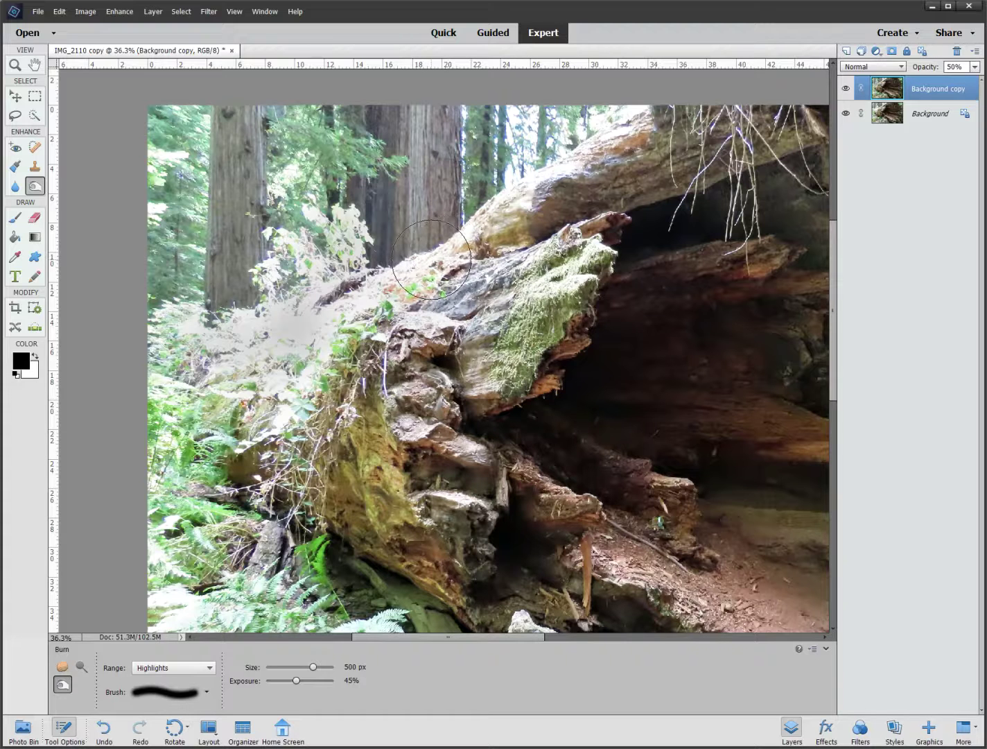
# Step: With a 200 px Burn brush, darken the log's top, the cave and the pale left ferns
pyautogui.press('[')
pyautogui.press('[')
pyautogui.press('[')
pyautogui.moveTo(462, 238)
pyautogui.mouseDown()
pyautogui.moveTo(534, 191)
pyautogui.moveTo(429, 285)
pyautogui.mouseUp()
pyautogui.moveTo(647, 412)
pyautogui.mouseDown()
pyautogui.moveTo(692, 370)
pyautogui.moveTo(708, 566)
pyautogui.moveTo(700, 554)
pyautogui.moveTo(754, 445)
pyautogui.moveTo(695, 573)
pyautogui.mouseUp()
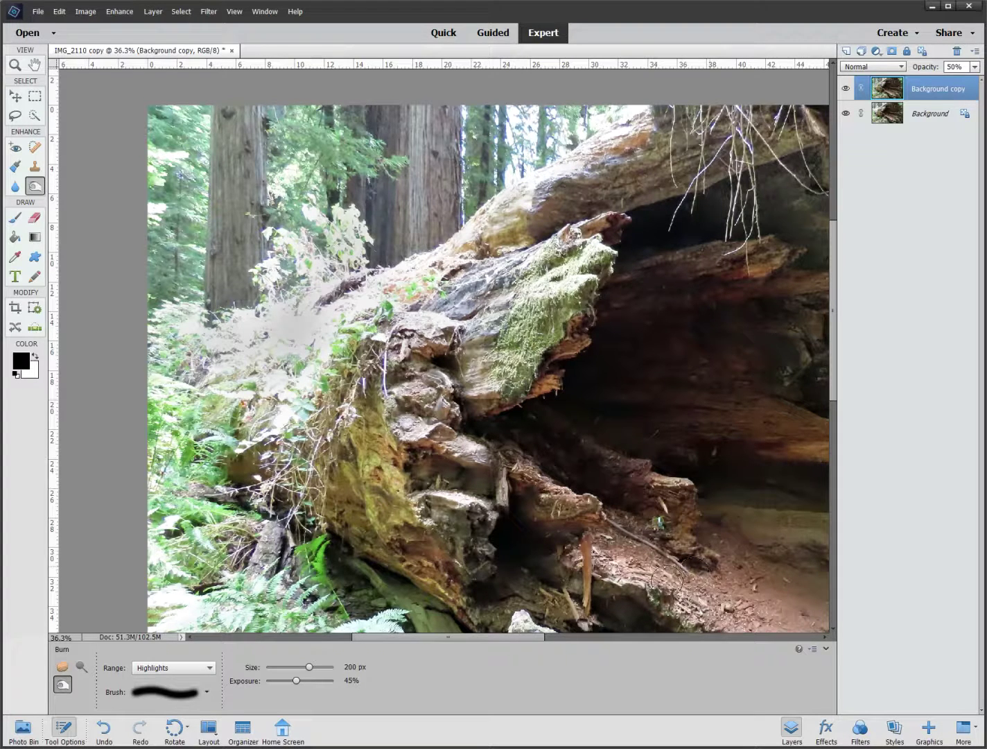
pyautogui.moveTo(336, 400)
pyautogui.mouseDown()
pyautogui.moveTo(215, 341)
pyautogui.moveTo(236, 336)
pyautogui.moveTo(210, 337)
pyautogui.moveTo(175, 317)
pyautogui.moveTo(270, 380)
pyautogui.moveTo(274, 418)
pyautogui.moveTo(317, 361)
pyautogui.moveTo(302, 333)
pyautogui.moveTo(311, 310)
pyautogui.moveTo(198, 321)
pyautogui.moveTo(195, 336)
pyautogui.moveTo(284, 411)
pyautogui.moveTo(280, 442)
pyautogui.moveTo(666, 457)
pyautogui.moveTo(639, 428)
pyautogui.moveTo(709, 527)
pyautogui.moveTo(748, 375)
pyautogui.moveTo(719, 476)
pyautogui.moveTo(668, 324)
pyautogui.moveTo(450, 459)
pyautogui.mouseUp()
pyautogui.moveTo(302, 409)
pyautogui.mouseDown()
pyautogui.moveTo(288, 417)
pyautogui.moveTo(299, 387)
pyautogui.moveTo(273, 379)
pyautogui.moveTo(291, 347)
pyautogui.moveTo(219, 360)
pyautogui.moveTo(249, 392)
pyautogui.mouseUp()
pyautogui.scroll(-3, 435, 402)
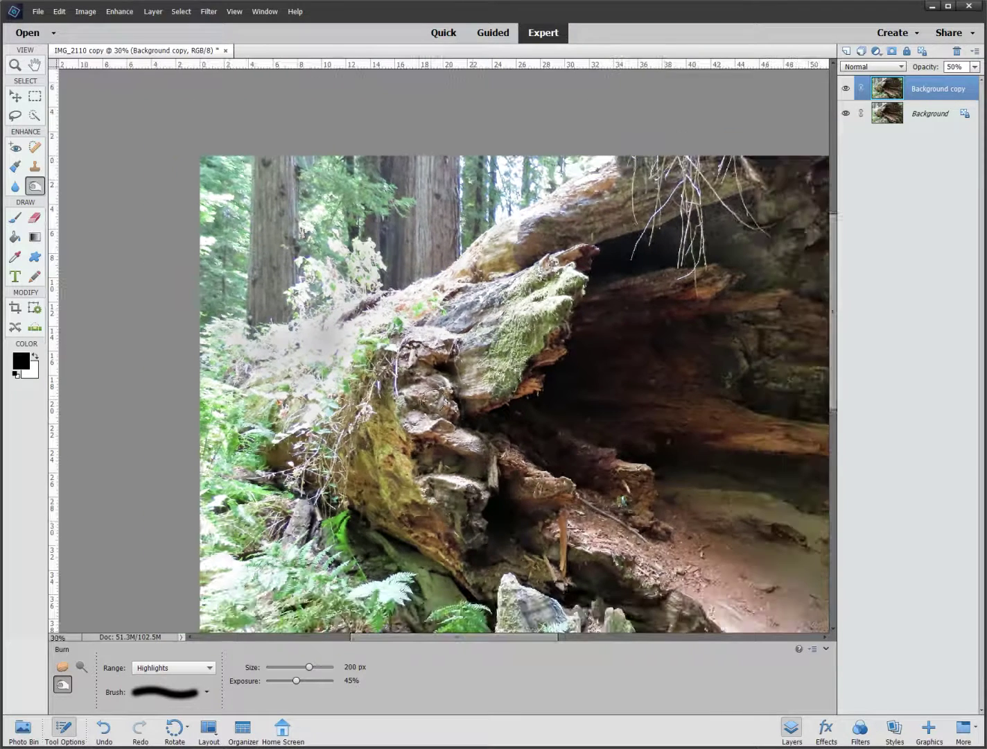
# Step: Enlarge the Burn brush to 600 px and zoom back out to the whole photo
pyautogui.moveTo(464, 452); pyautogui.dragTo(414, 357)
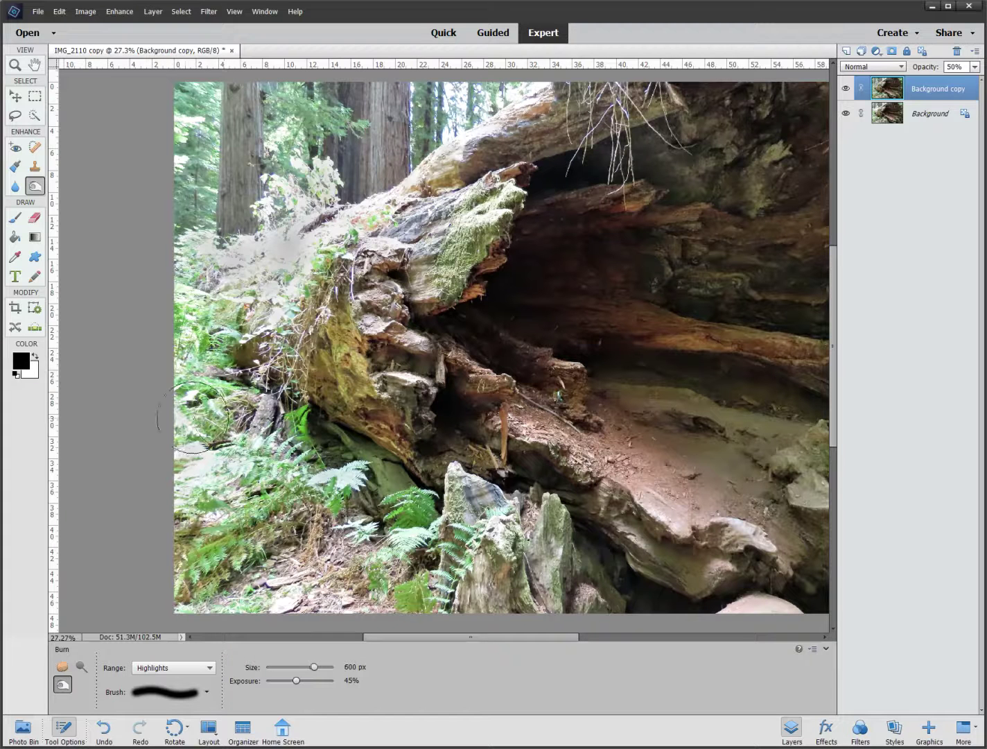
pyautogui.press(']')
pyautogui.press(']')
pyautogui.press(']')
pyautogui.press(']')
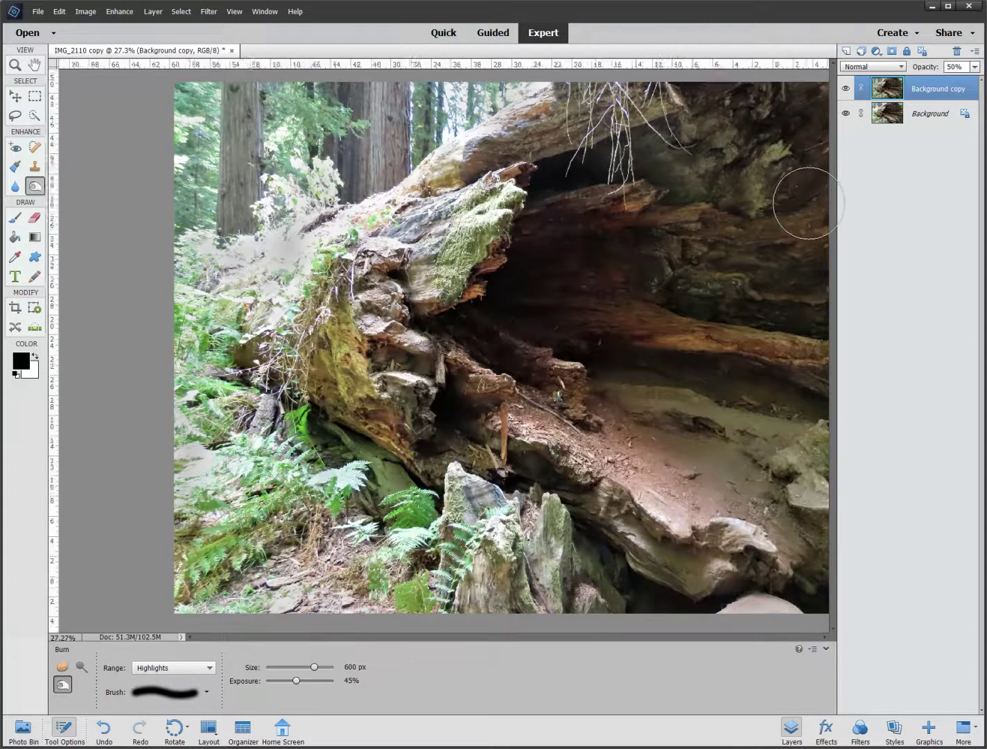
pyautogui.scroll(-1, 805, 198)
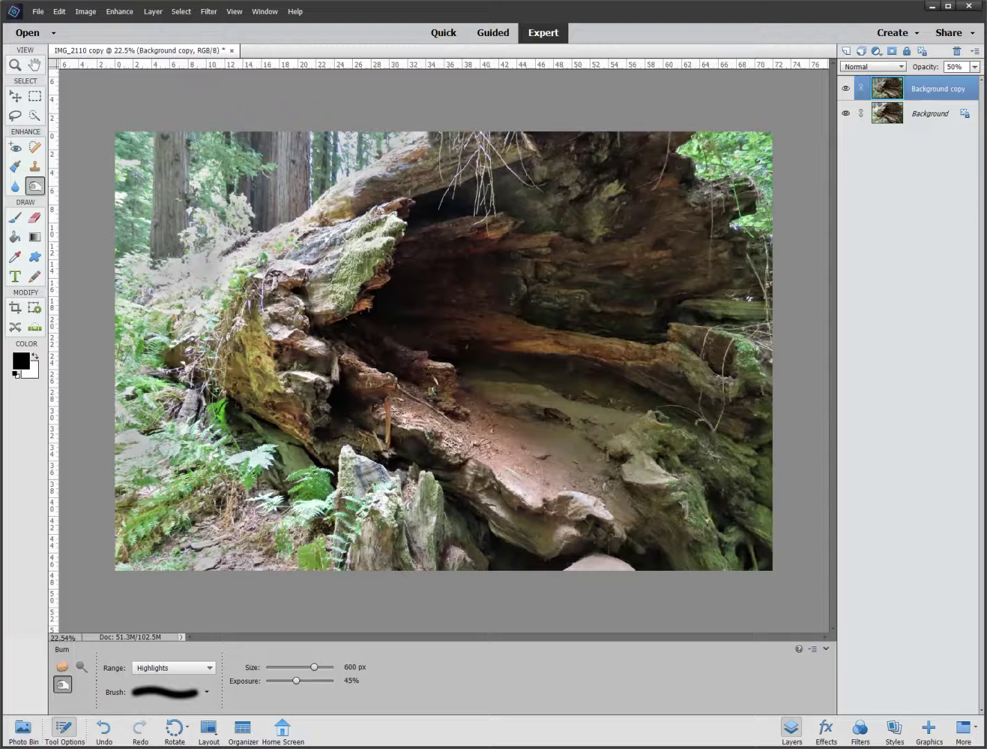
# Step: Try lower and higher opacities for Background copy, then burn the bright left ferns again
pyautogui.click(976, 68)
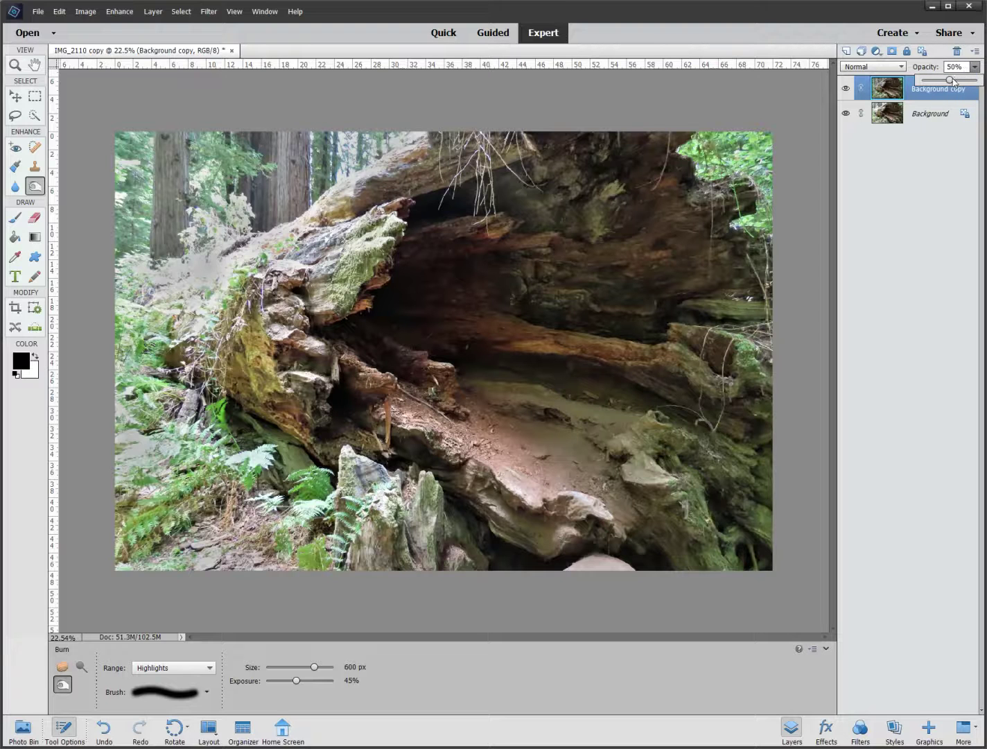
pyautogui.moveTo(949, 81); pyautogui.dragTo(934, 80)
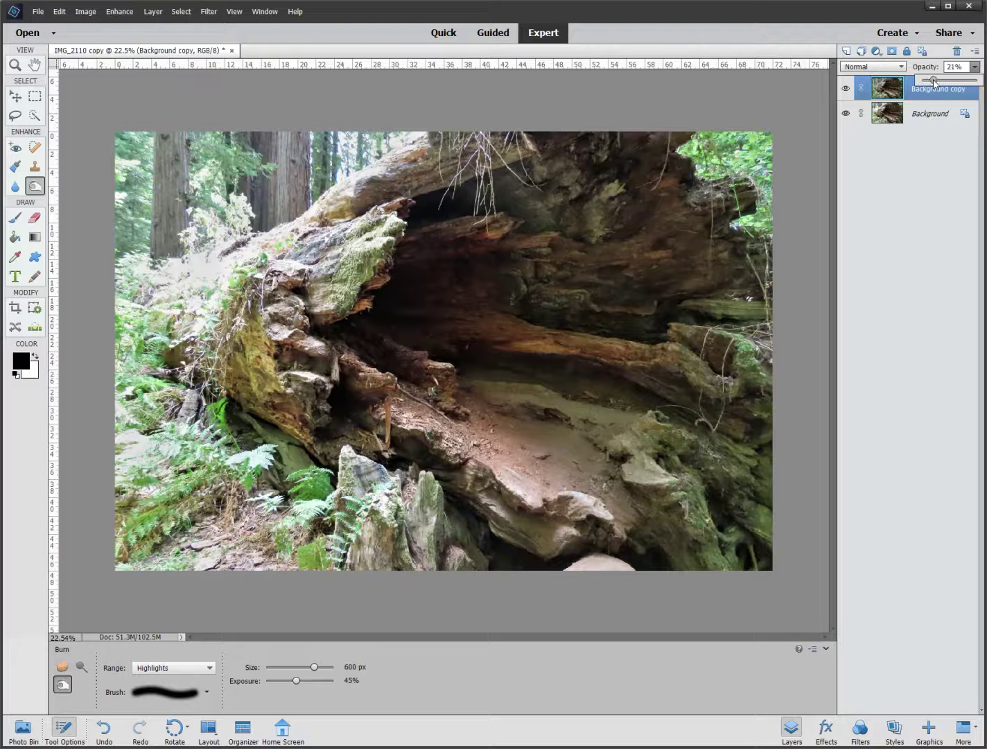
pyautogui.moveTo(938, 80); pyautogui.dragTo(981, 81)
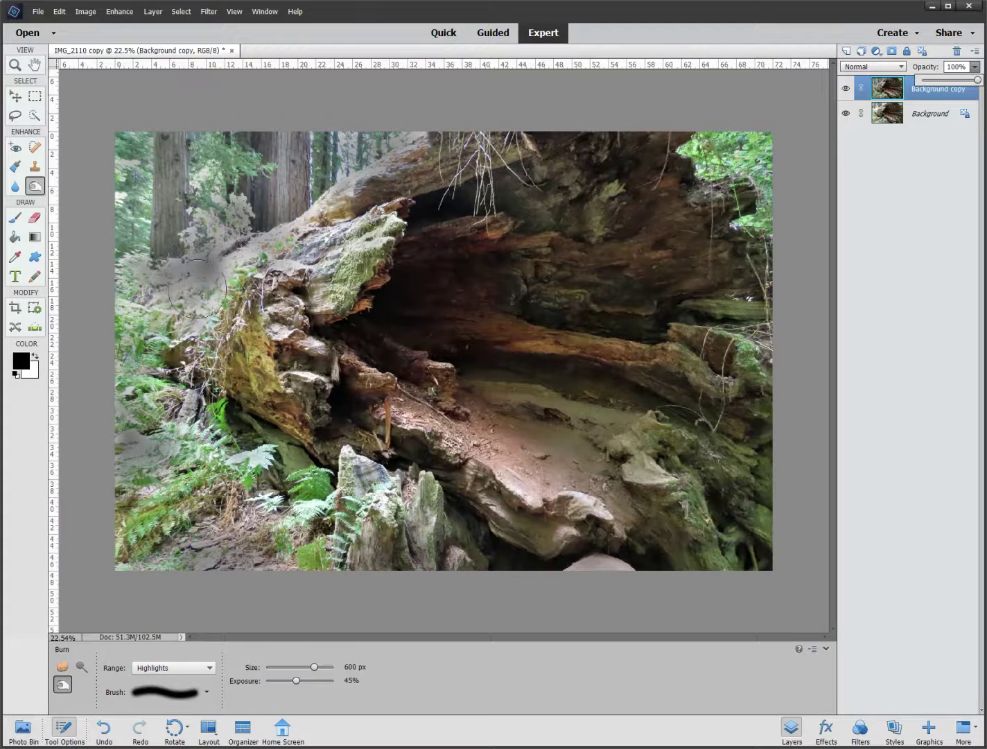
pyautogui.click(188, 324)
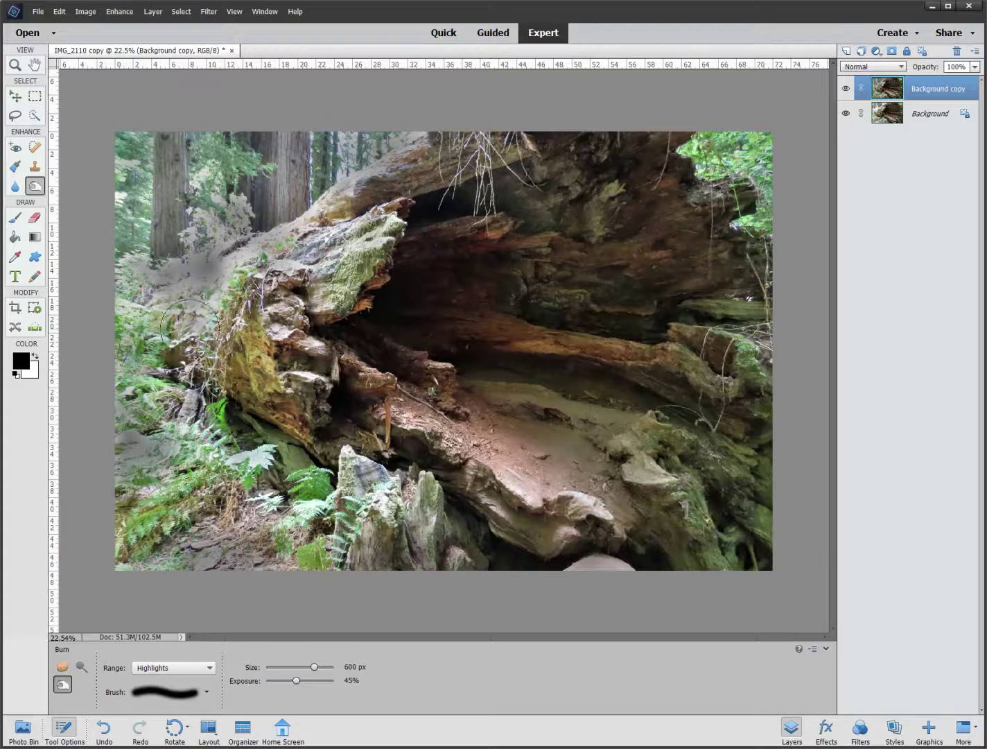
pyautogui.moveTo(188, 324)
pyautogui.mouseDown()
pyautogui.moveTo(166, 332)
pyautogui.moveTo(132, 311)
pyautogui.moveTo(128, 297)
pyautogui.moveTo(229, 263)
pyautogui.moveTo(241, 247)
pyautogui.moveTo(246, 232)
pyautogui.moveTo(213, 173)
pyautogui.moveTo(211, 260)
pyautogui.moveTo(211, 239)
pyautogui.mouseUp()
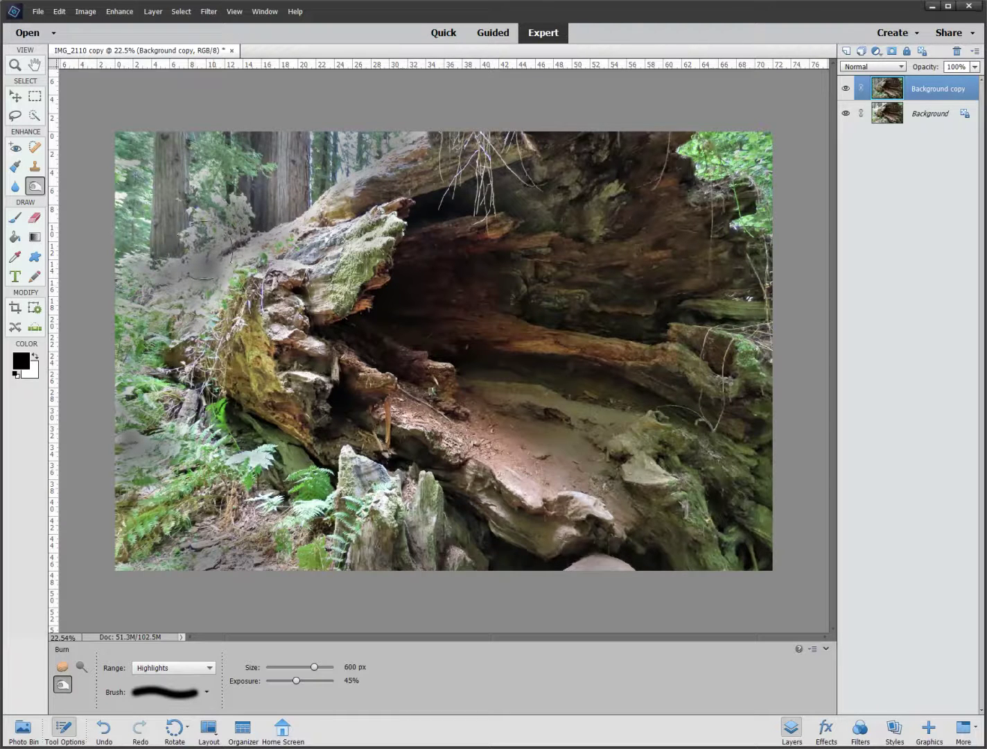
# Step: Lower the burn layer's opacity to 47%
pyautogui.click(976, 66)
pyautogui.click(975, 67)
pyautogui.click(975, 66)
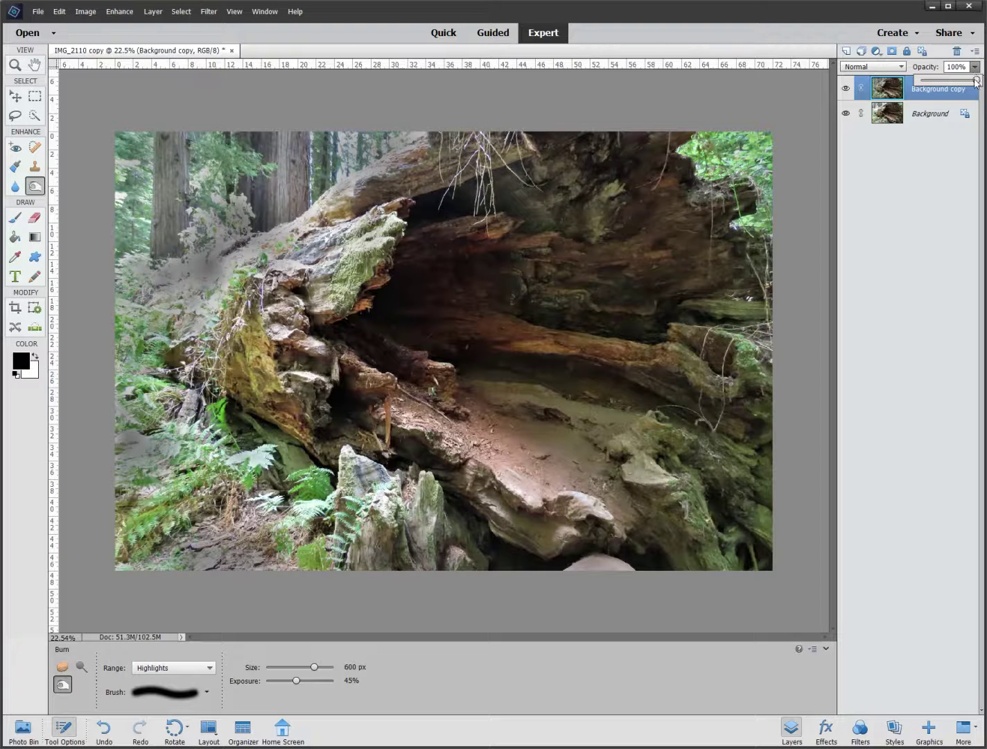
pyautogui.moveTo(976, 81); pyautogui.dragTo(946, 85)
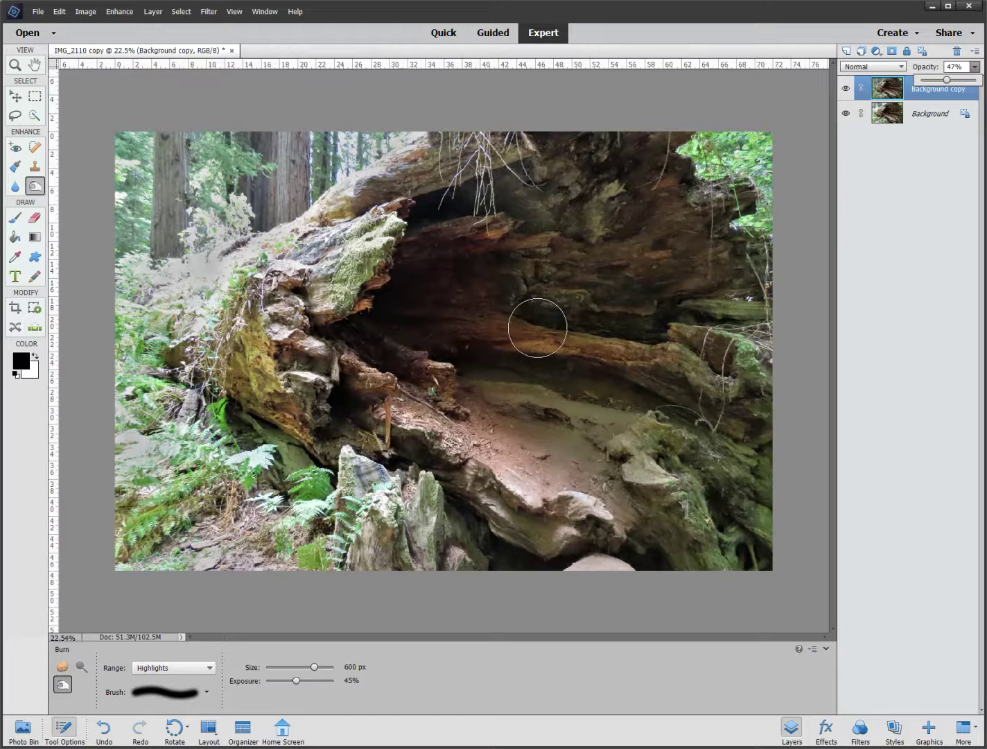
pyautogui.click(846, 91)
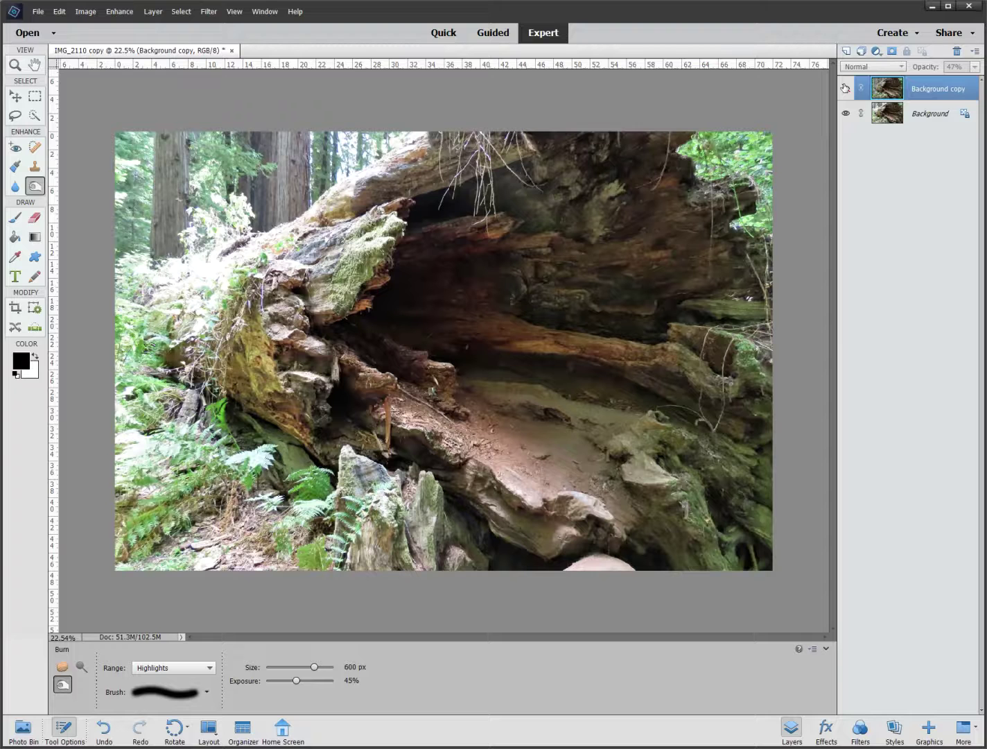
pyautogui.click(845, 88)
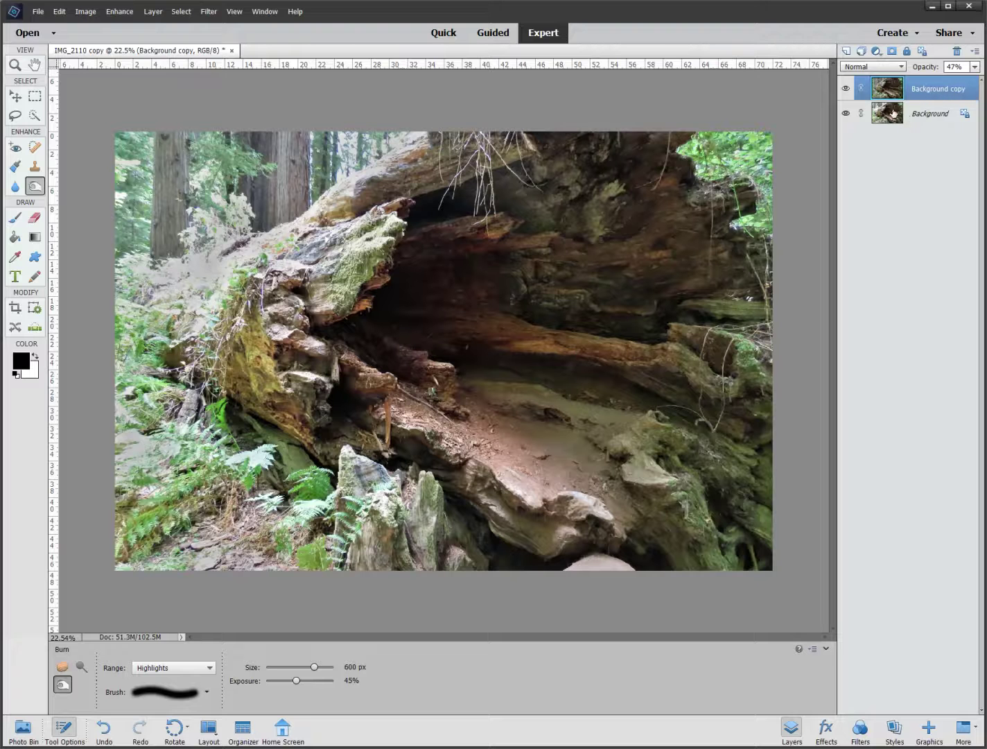
pyautogui.click(845, 89)
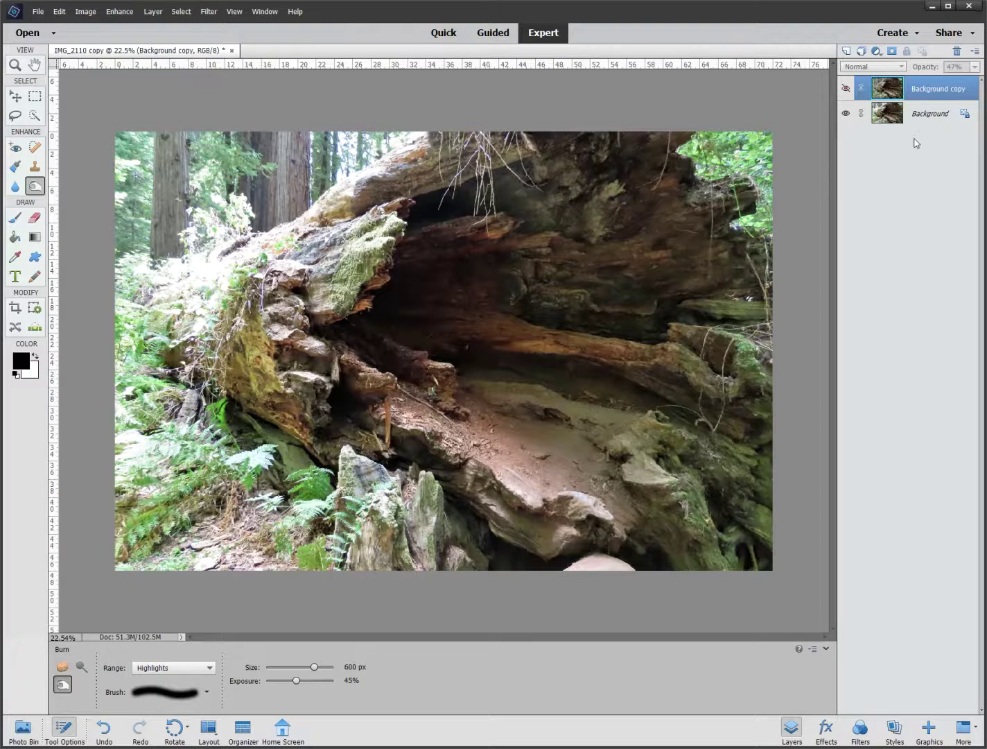
pyautogui.click(845, 89)
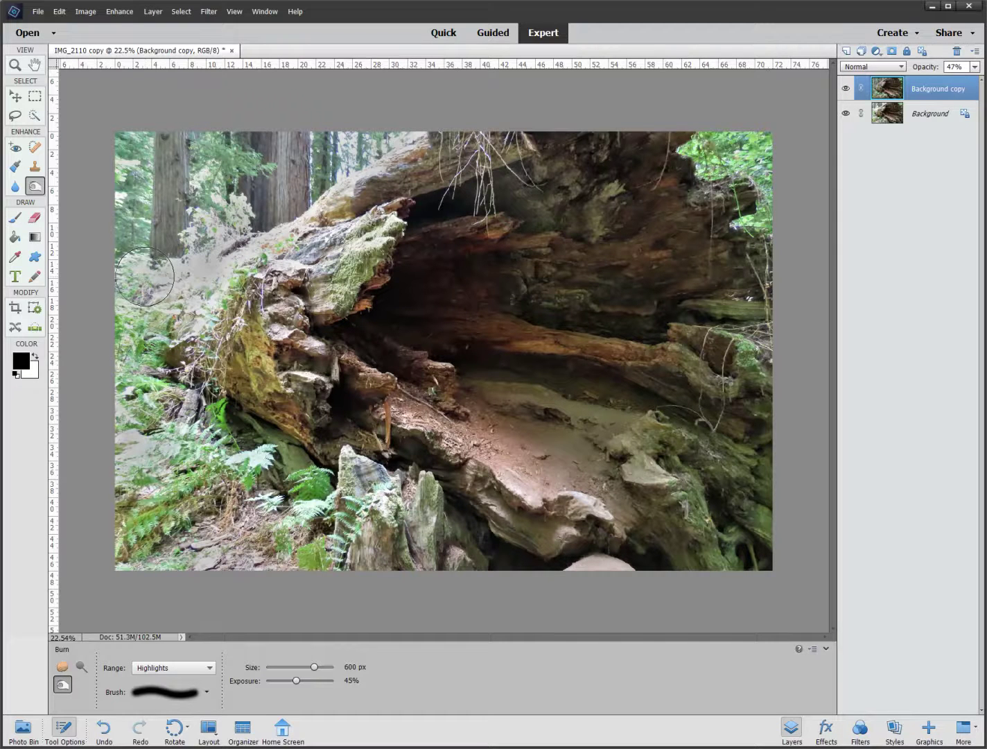
# Step: Drop the burn layer's opacity to 32%, then nudge it up to 36%
pyautogui.click(973, 67)
pyautogui.moveTo(949, 81); pyautogui.dragTo(940, 82)
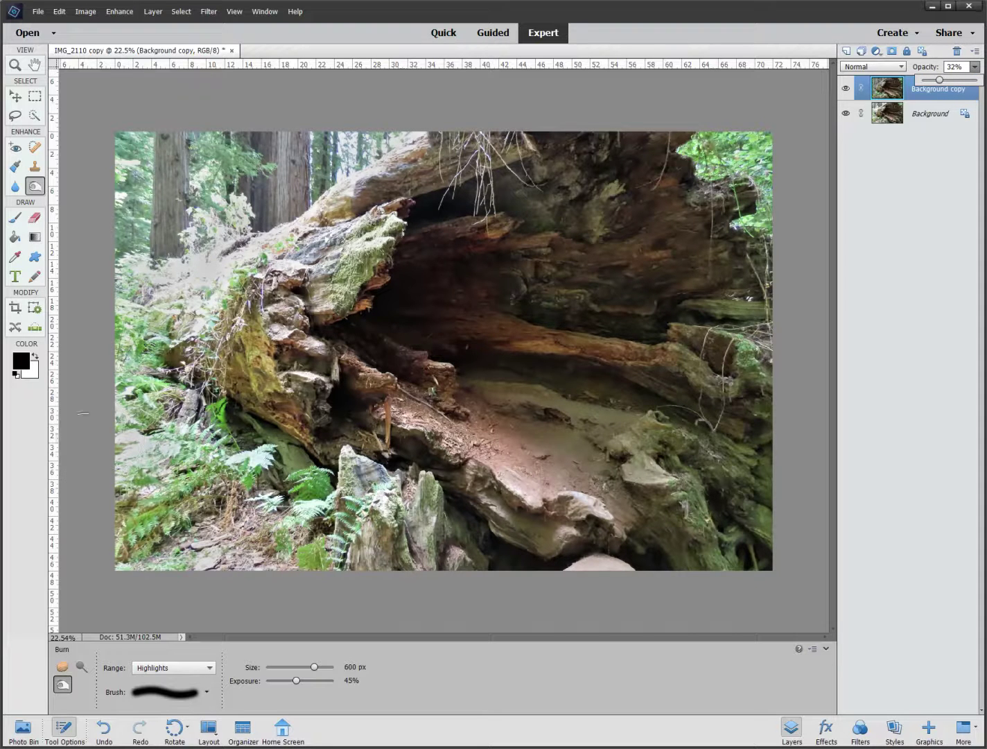
pyautogui.click(208, 578)
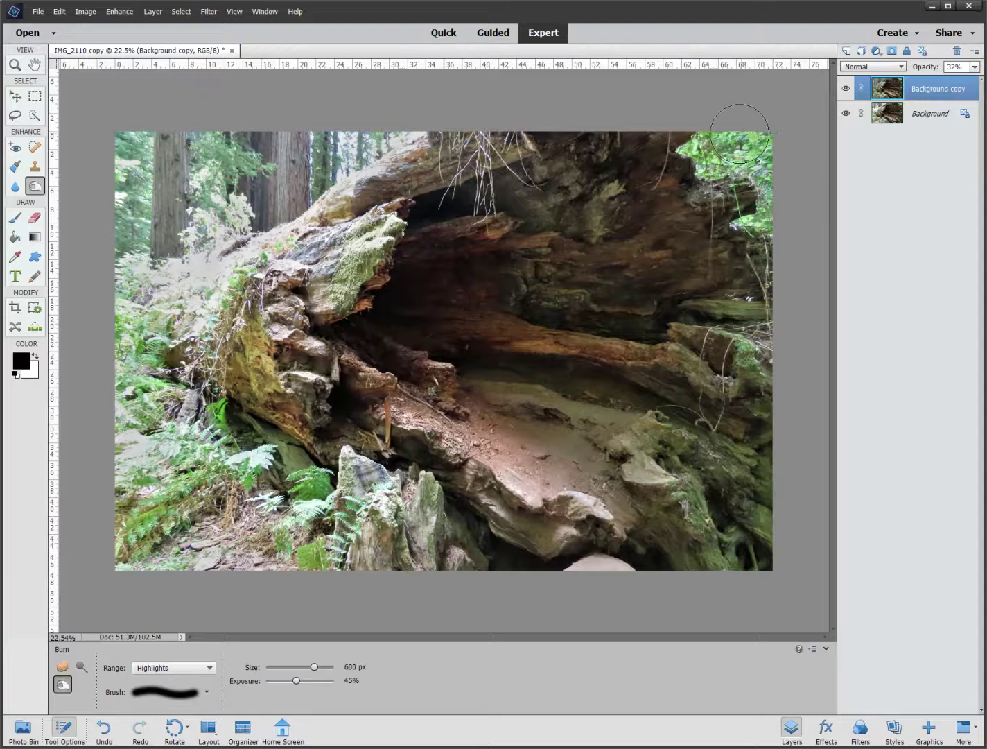
pyautogui.click(975, 67)
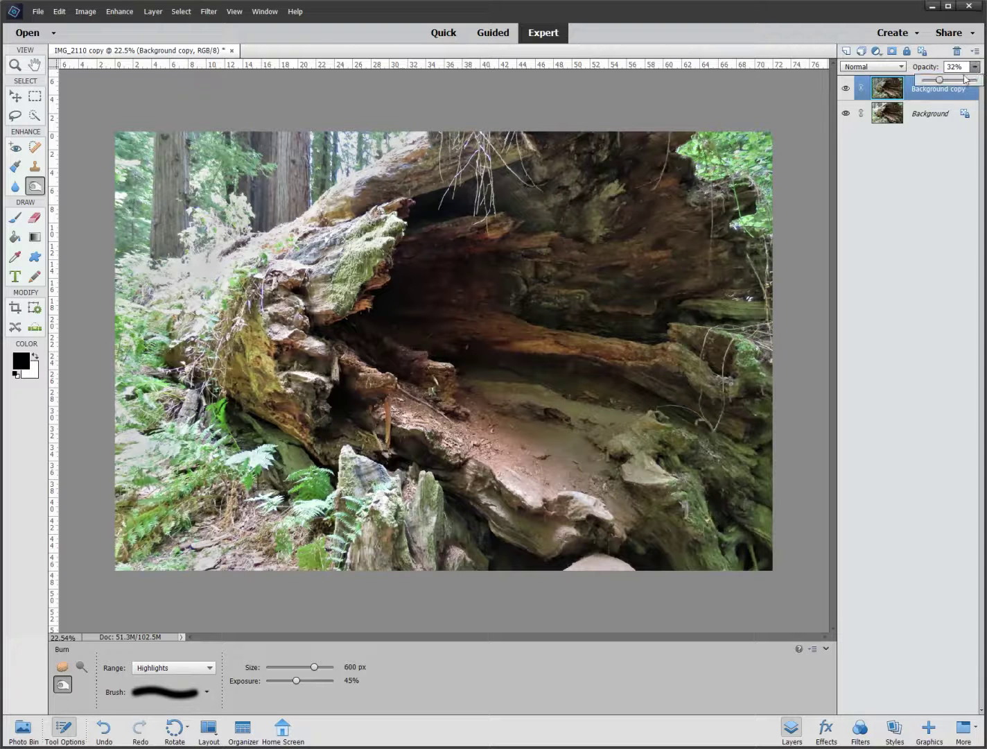
pyautogui.moveTo(944, 81); pyautogui.dragTo(945, 82)
# Step: Toggle the burn layer's visibility twice to compare the result with the original
pyautogui.click(846, 90)
pyautogui.click(846, 90)
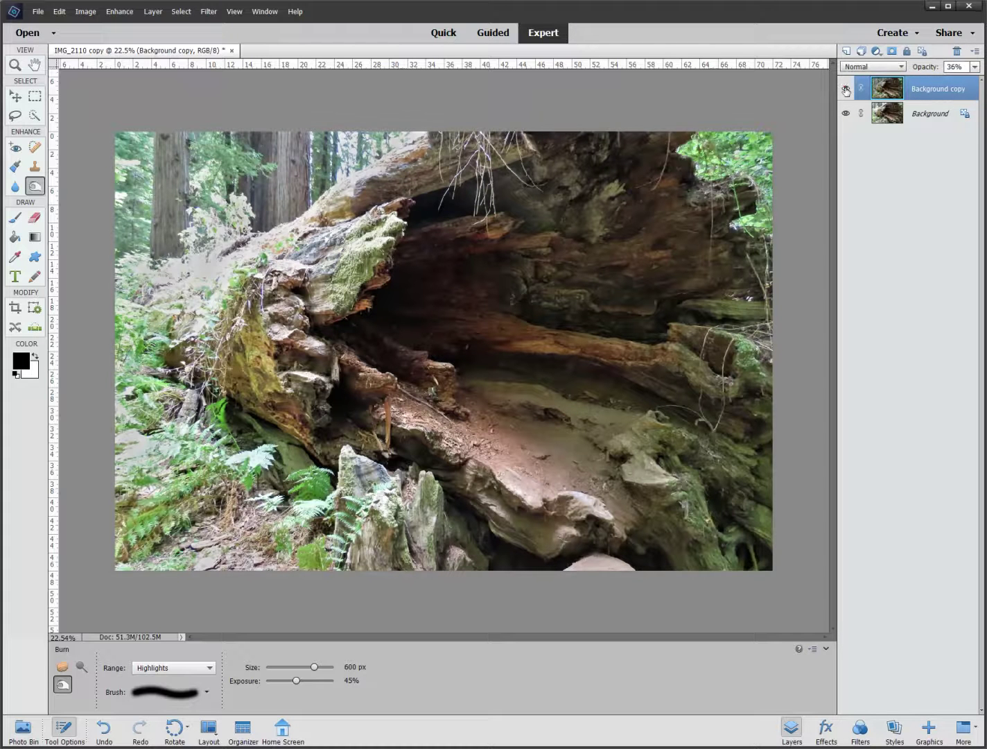
pyautogui.click(846, 91)
pyautogui.click(847, 90)
pyautogui.click(37, 10)
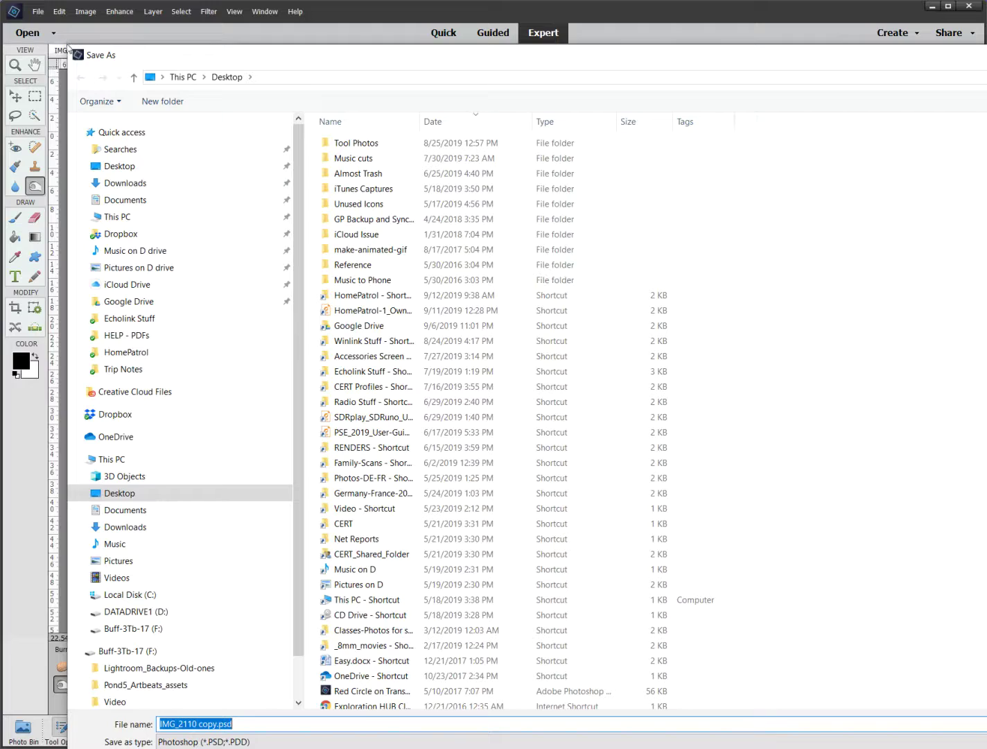
# Step: Save to the Desktop as IMG_2110 copy.psd in Photoshop format with layers kept
pyautogui.moveTo(69, 49); pyautogui.dragTo(401, 165)
pyautogui.moveTo(506, 169); pyautogui.dragTo(166, 35)
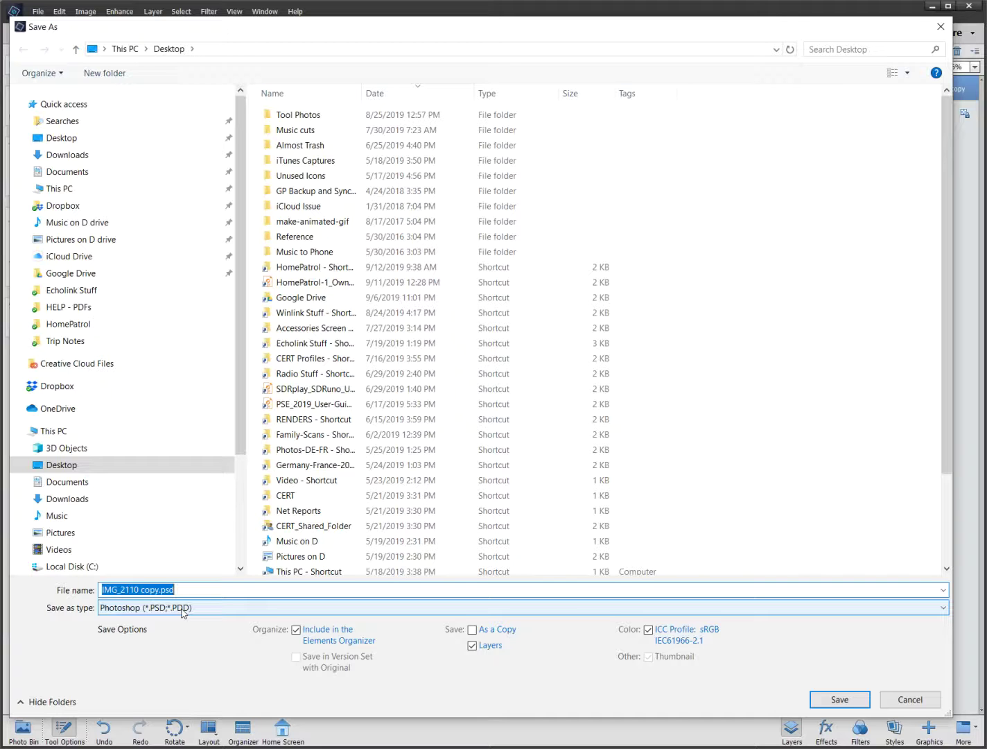
pyautogui.click(833, 702)
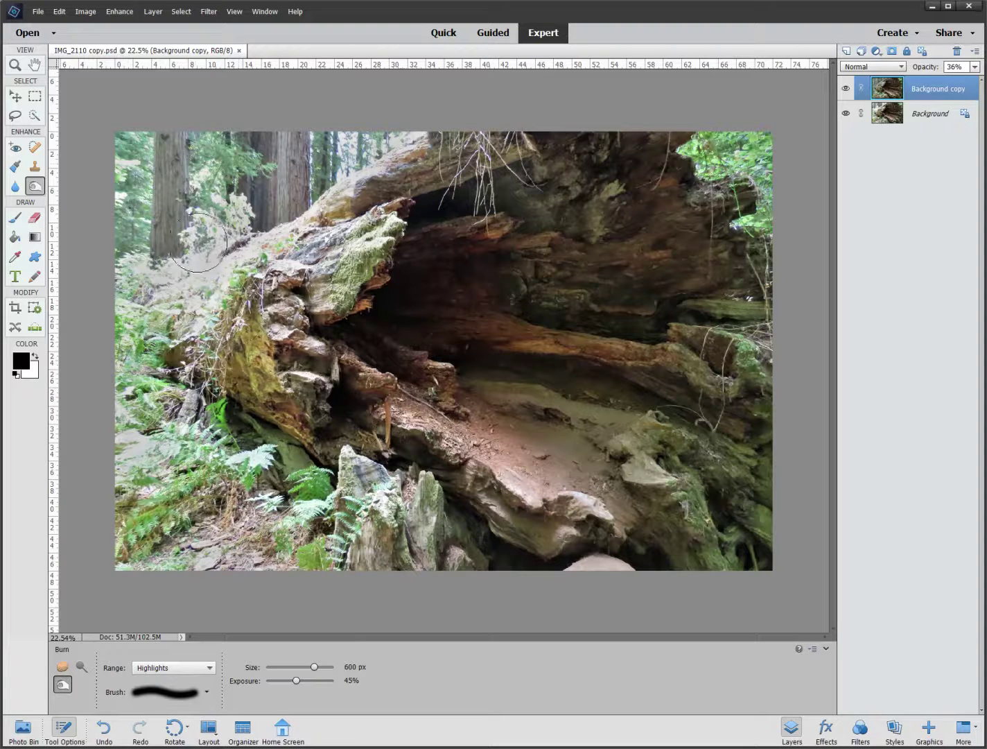
pyautogui.click(39, 11)
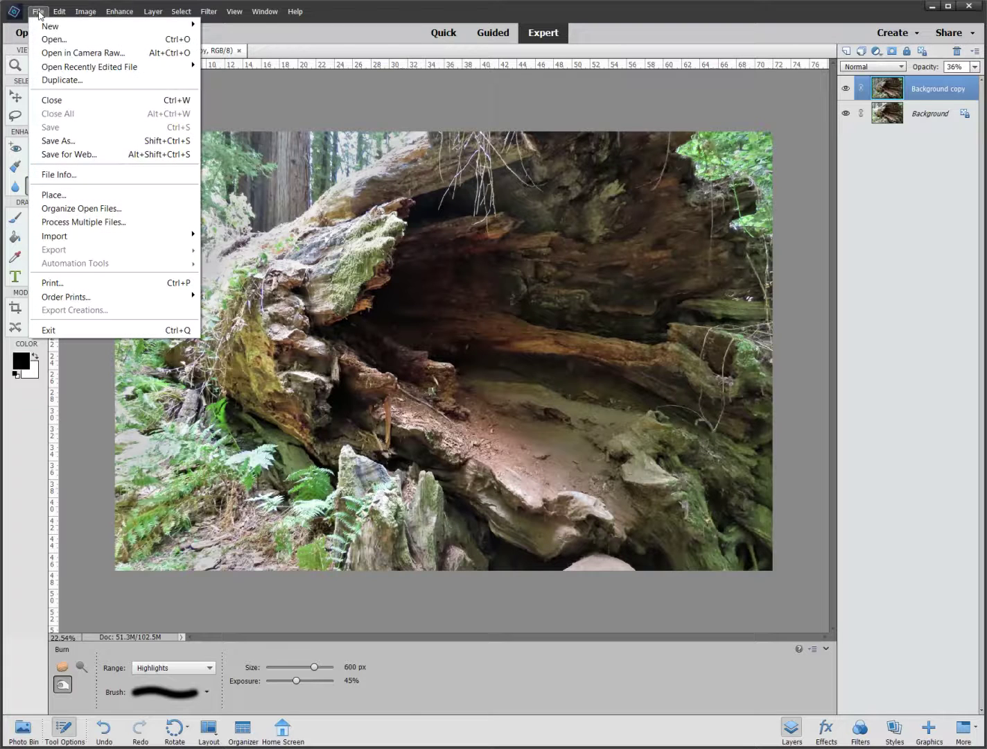
# Step: Save the image as JPEG 'IMG_2110 copy.jpg' on the Desktop, reaching JPEG Options
pyautogui.click(68, 140)
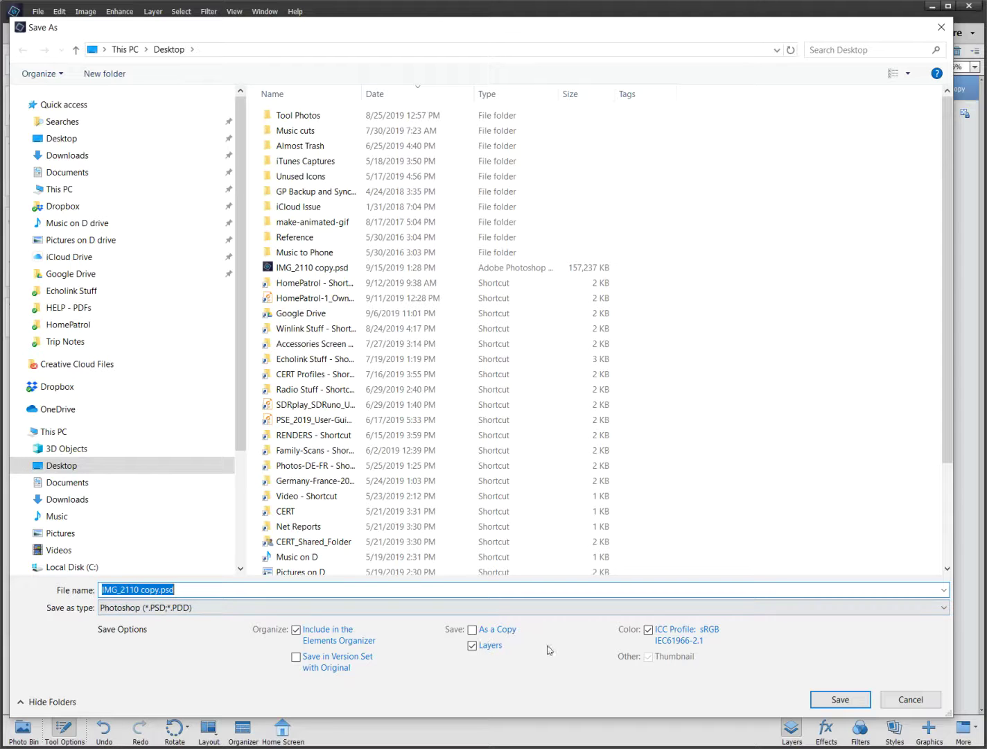
pyautogui.click(945, 611)
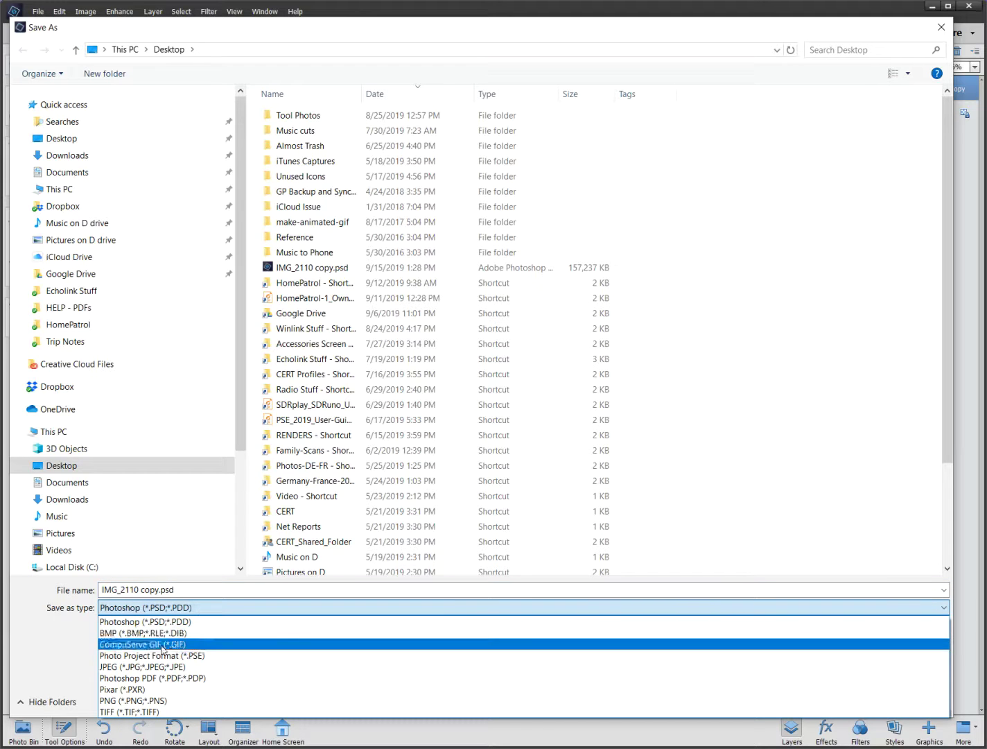
pyautogui.click(154, 668)
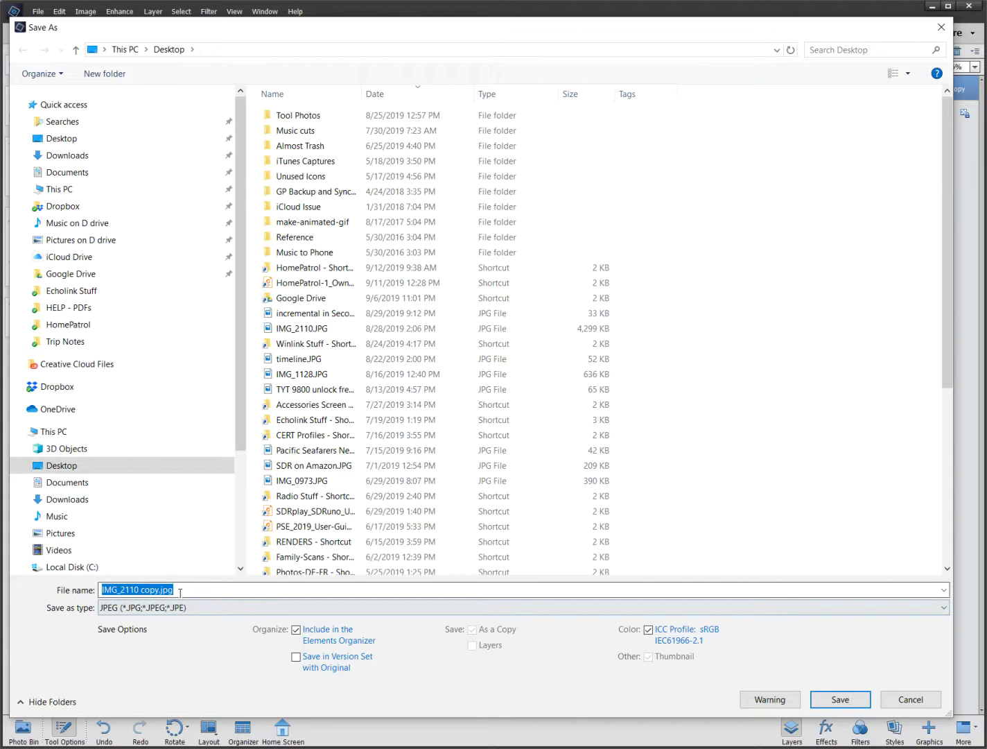
pyautogui.click(832, 701)
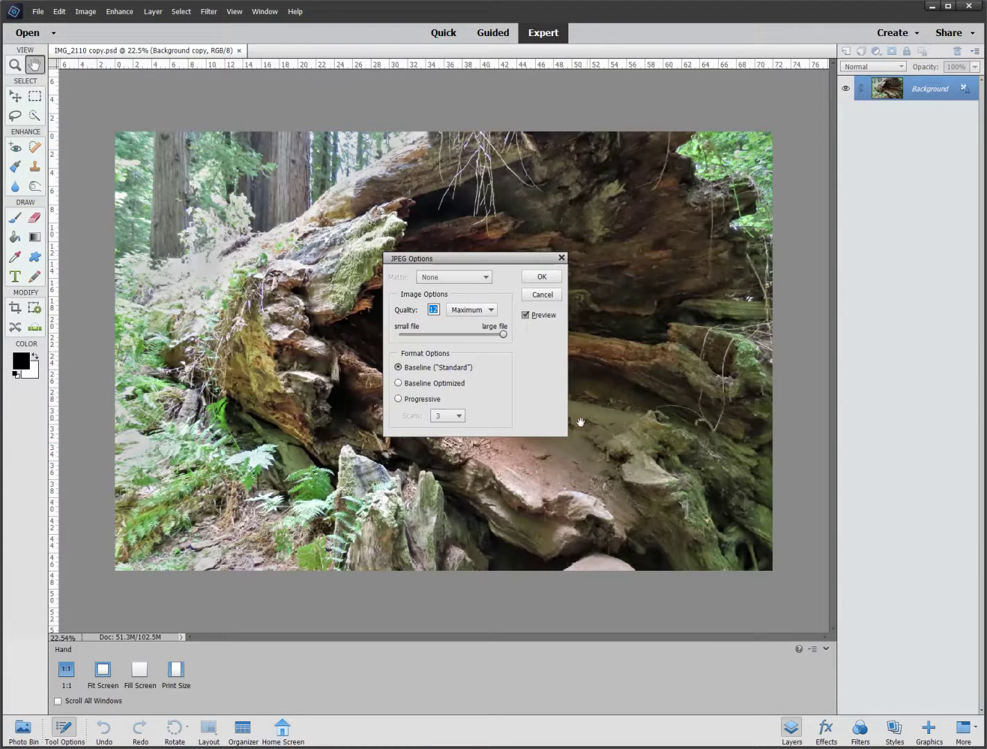
pyautogui.moveTo(476, 259); pyautogui.dragTo(432, 228)
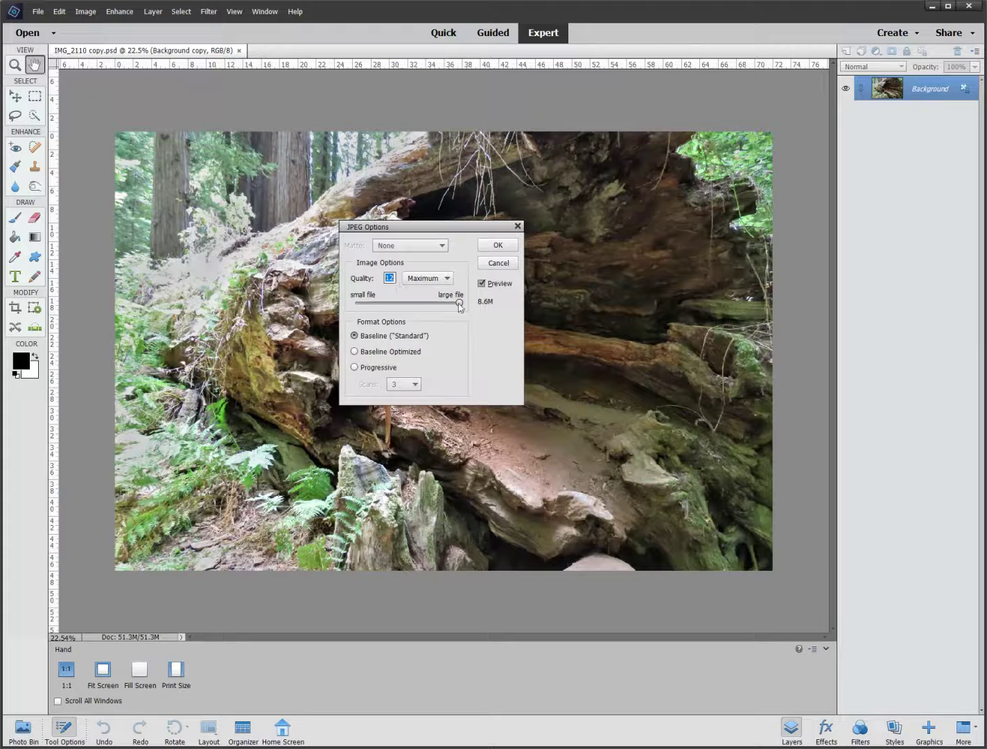
pyautogui.moveTo(458, 303); pyautogui.dragTo(430, 316)
pyautogui.moveTo(429, 303); pyautogui.dragTo(466, 307)
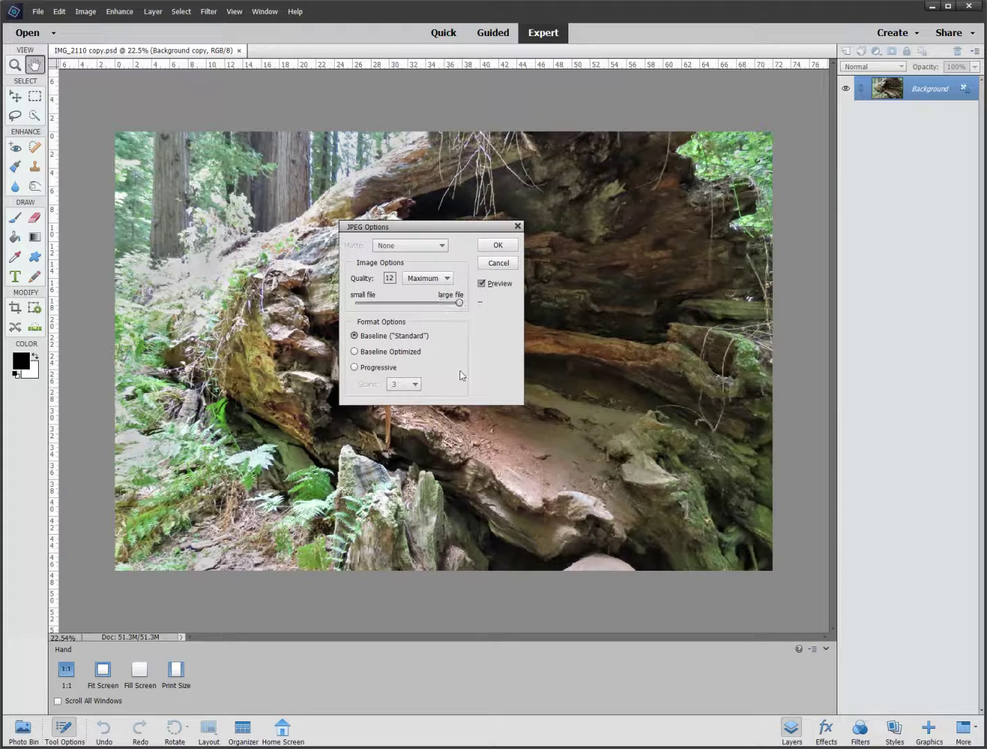